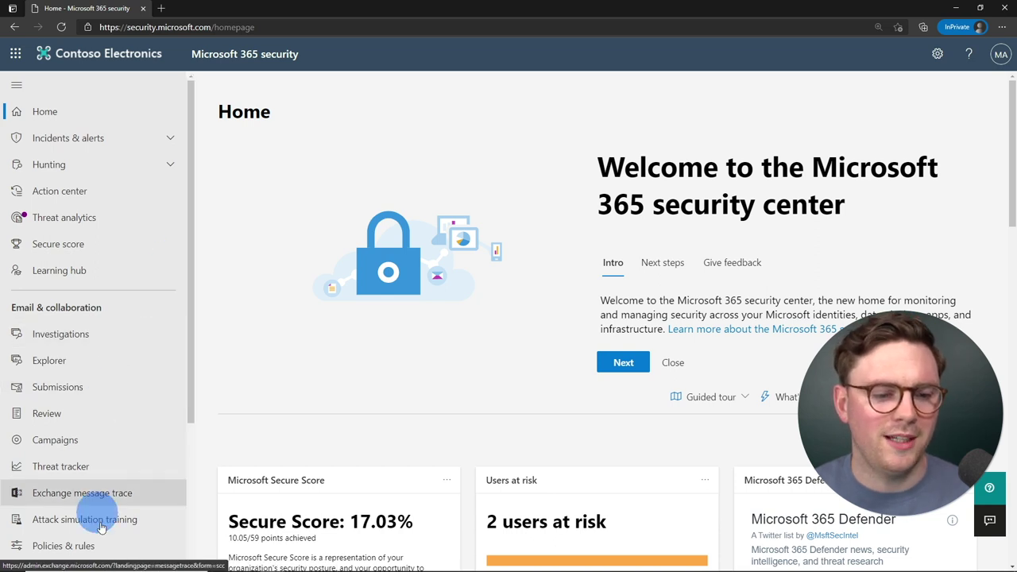
- Open Attack simulation training under Email & collaboration and look over its overview page
click(150, 525)
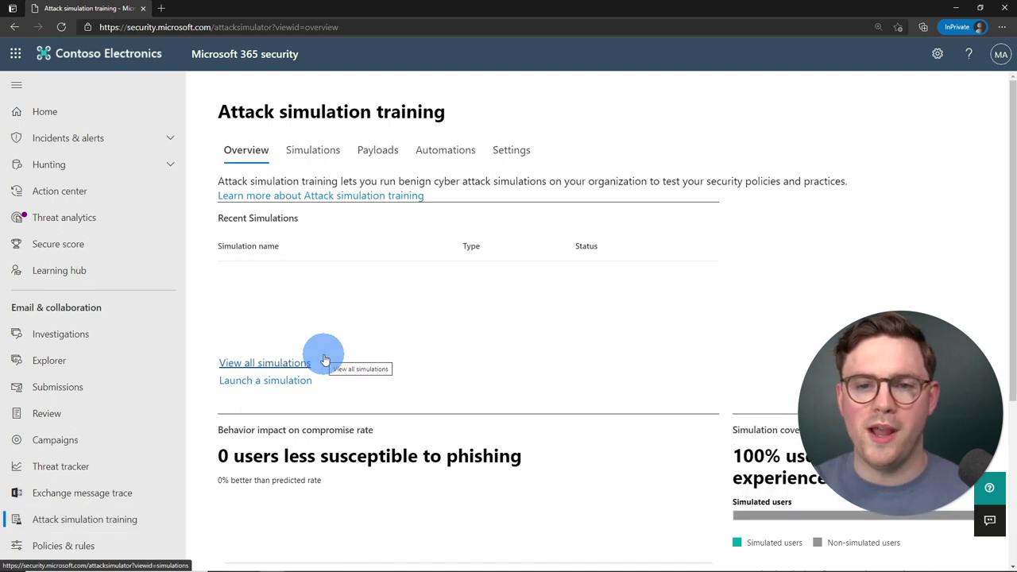
scroll(361, 366, down, 1)
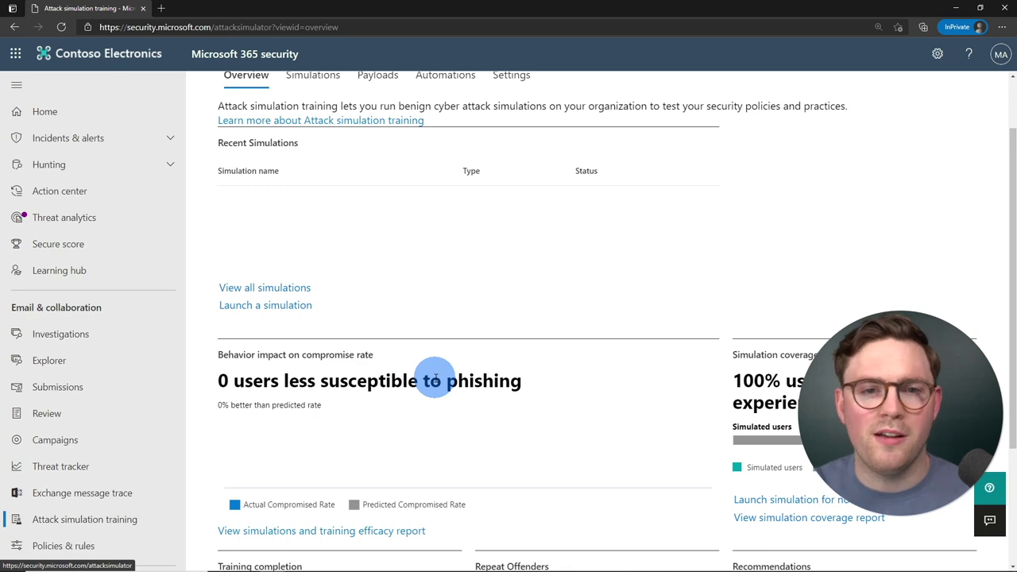
scroll(450, 309, up, 1)
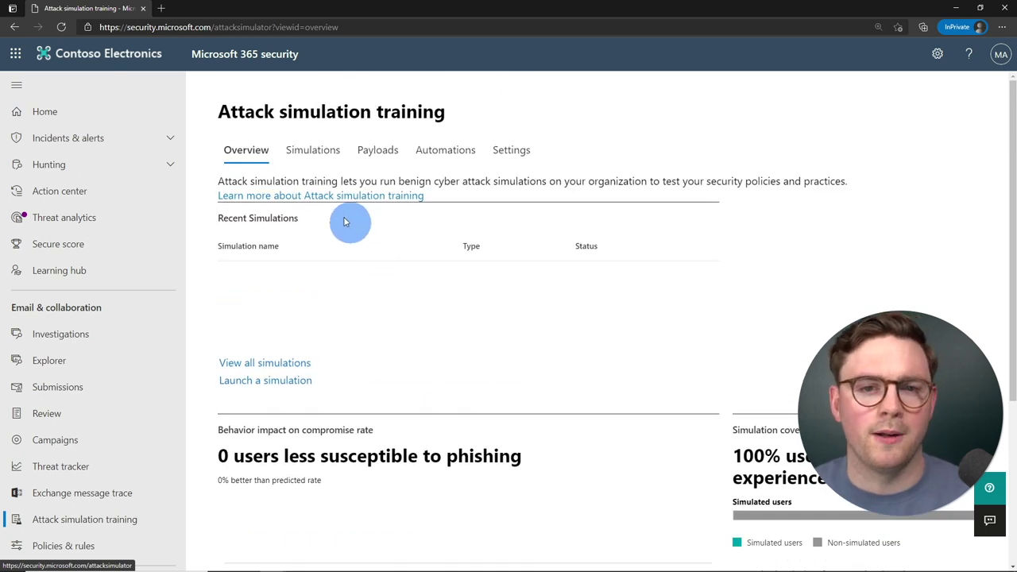
- Review the simulations list, the available payloads and the attack simulation training settings
click(302, 150)
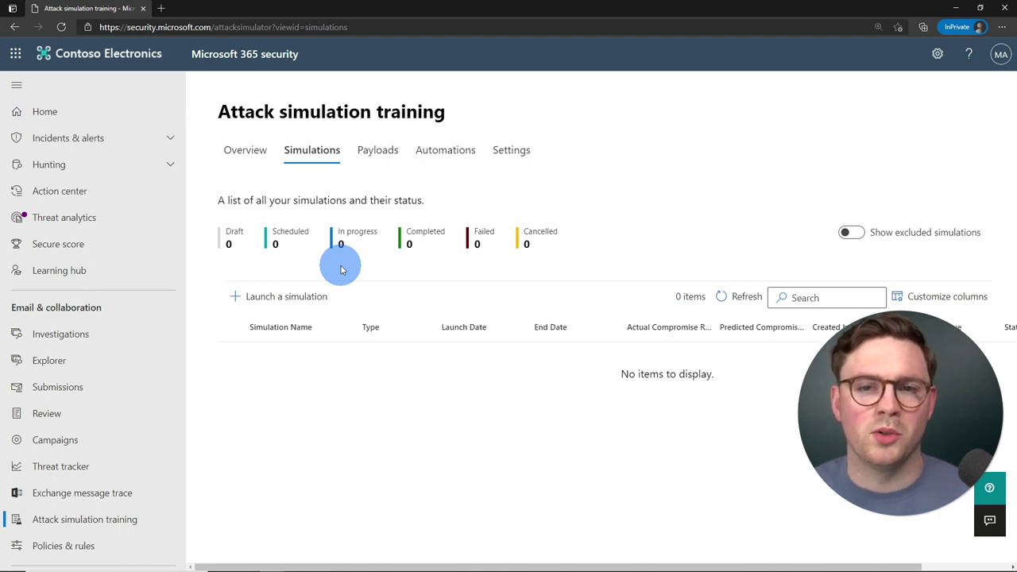
click(377, 151)
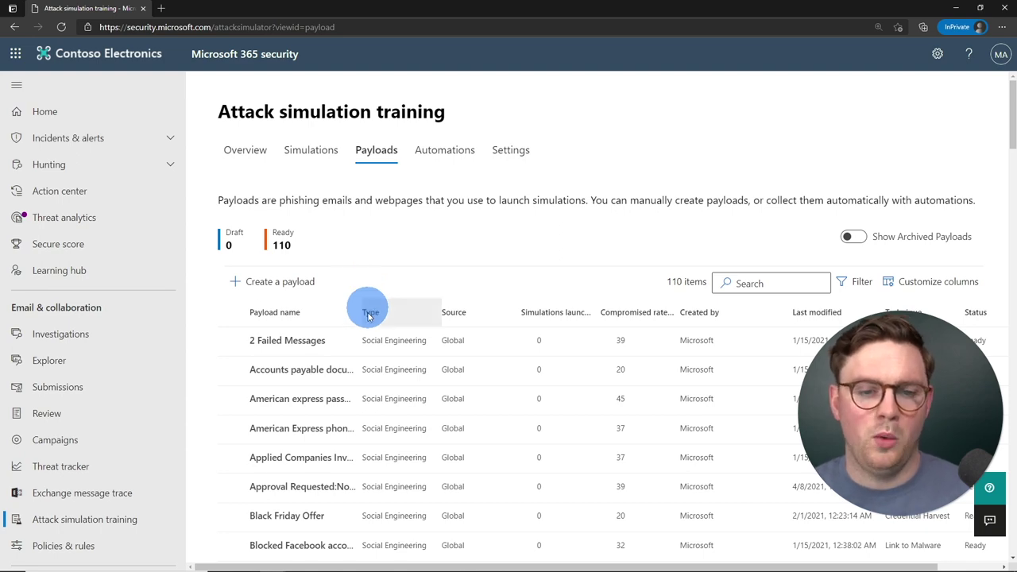
scroll(349, 333, down, 3)
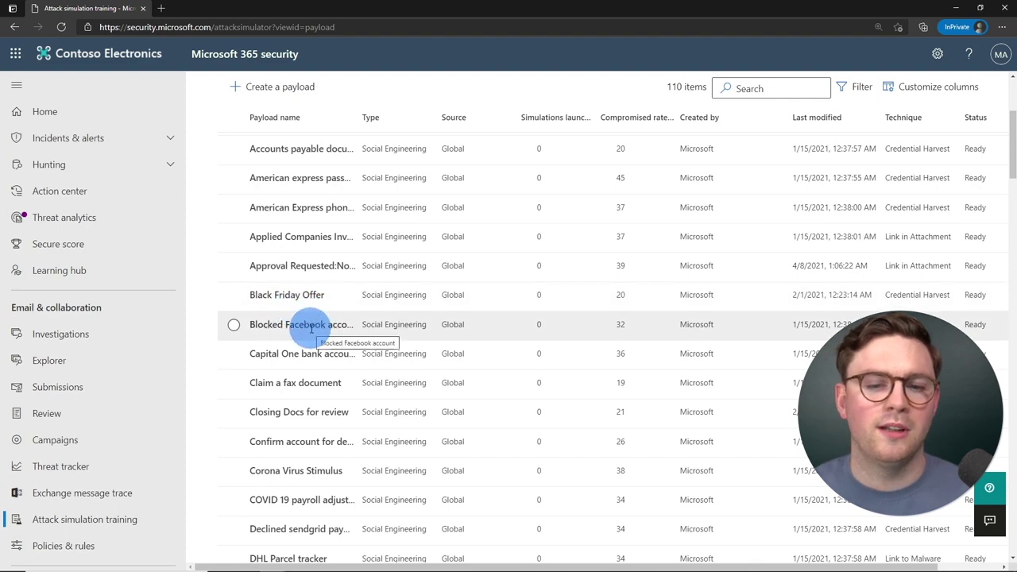
scroll(313, 322, up, 3)
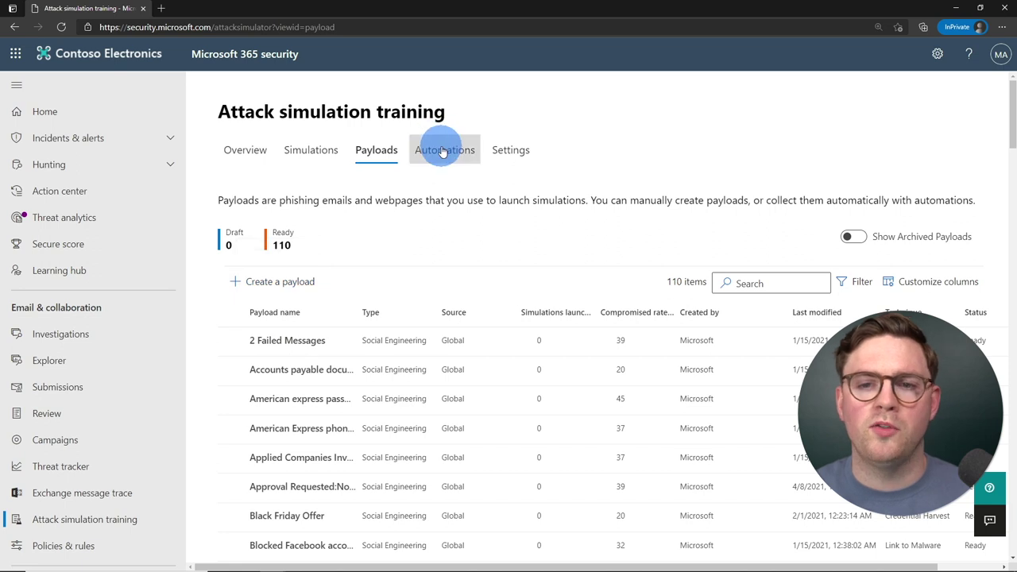
click(527, 157)
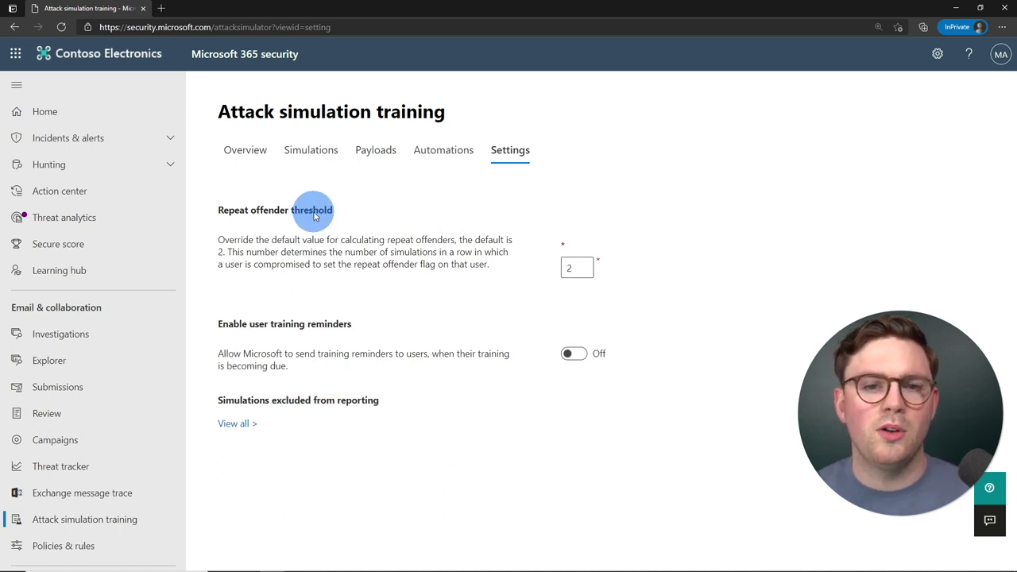
- Return to the simulations list and start launching a new simulation
click(310, 151)
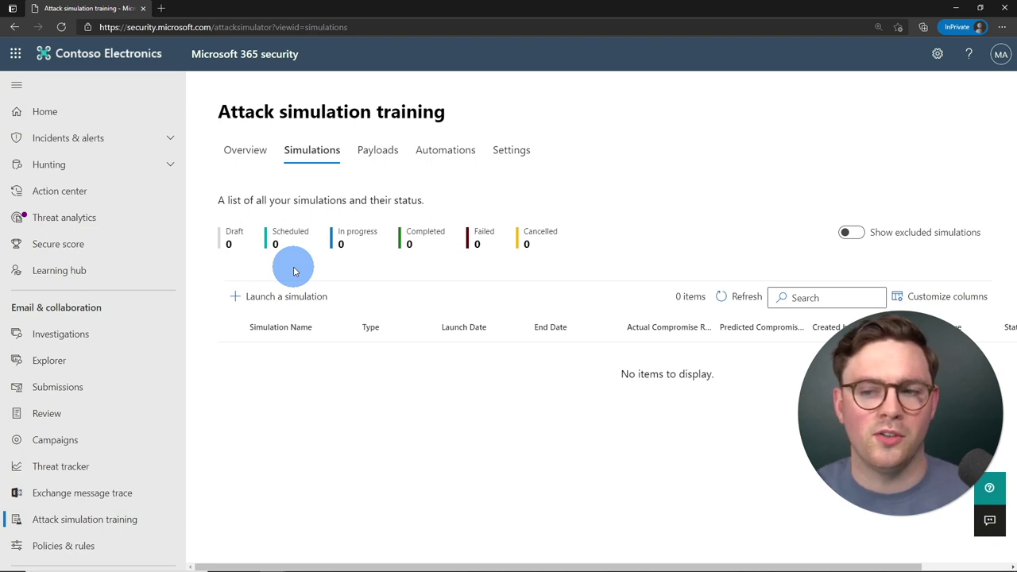
click(303, 298)
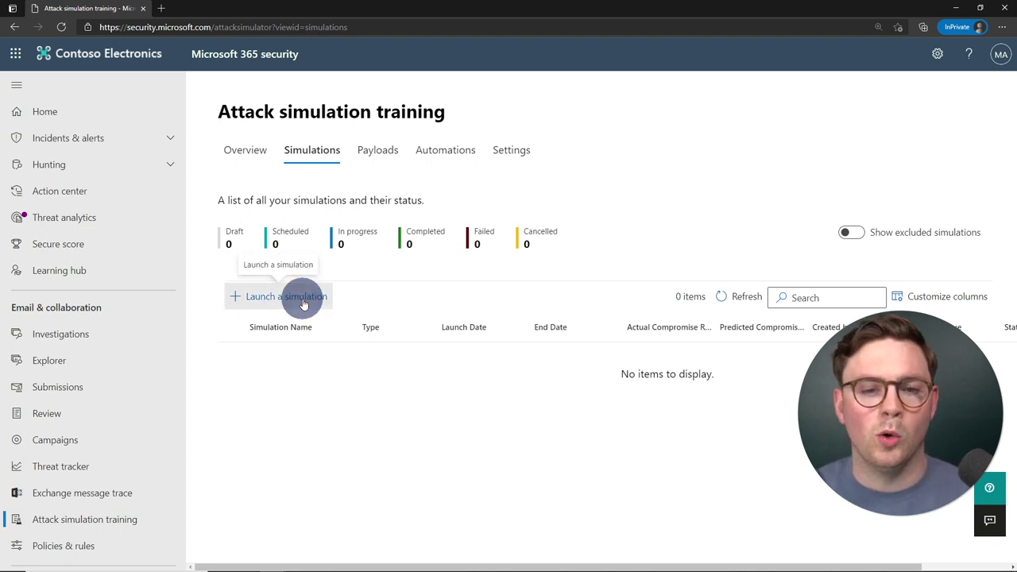
scroll(285, 283, down, 1)
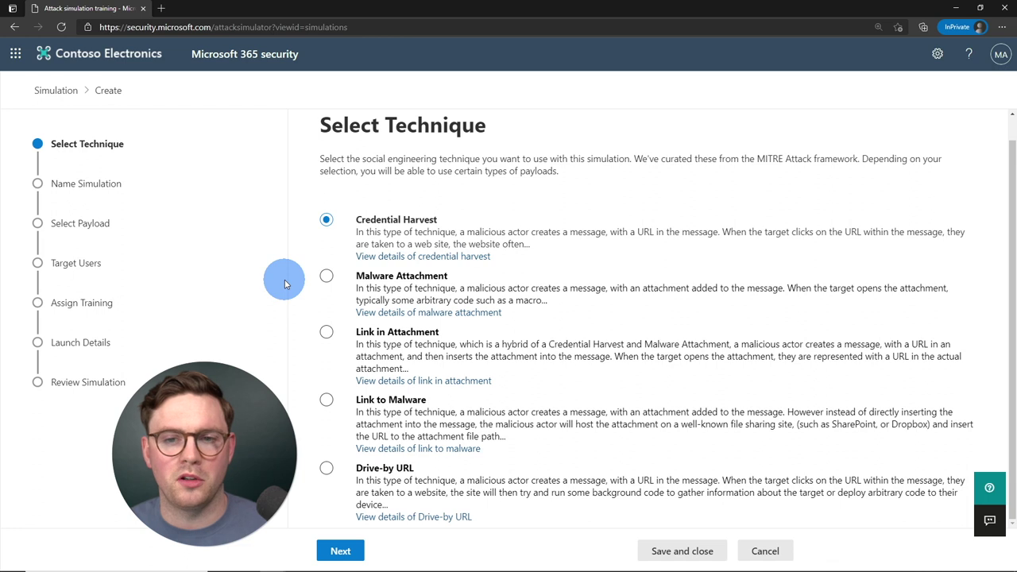
click(325, 277)
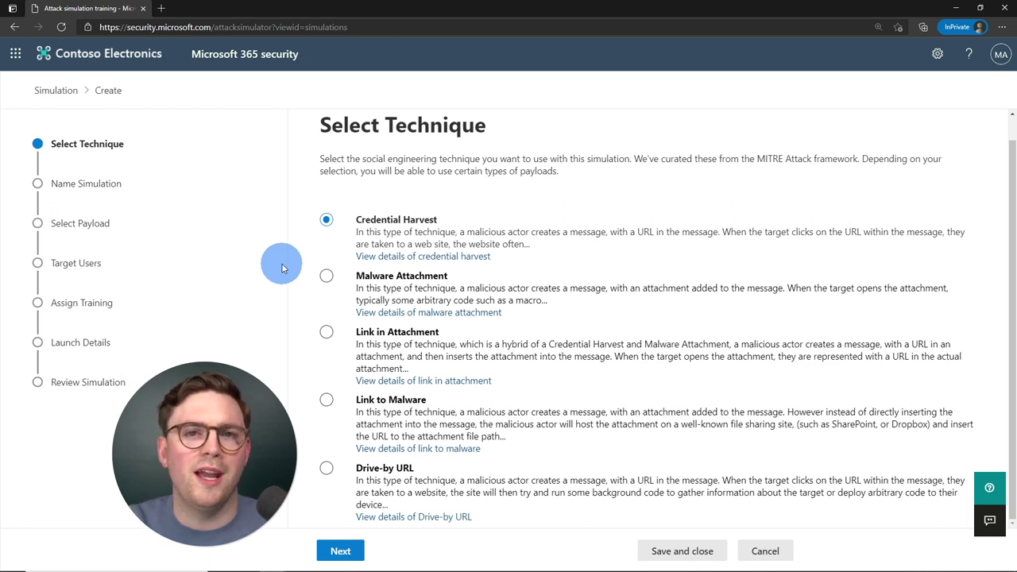
- Read the details of the Credential Harvest technique and continue the simulation setup with that technique
click(423, 256)
scroll(699, 358, down, 3)
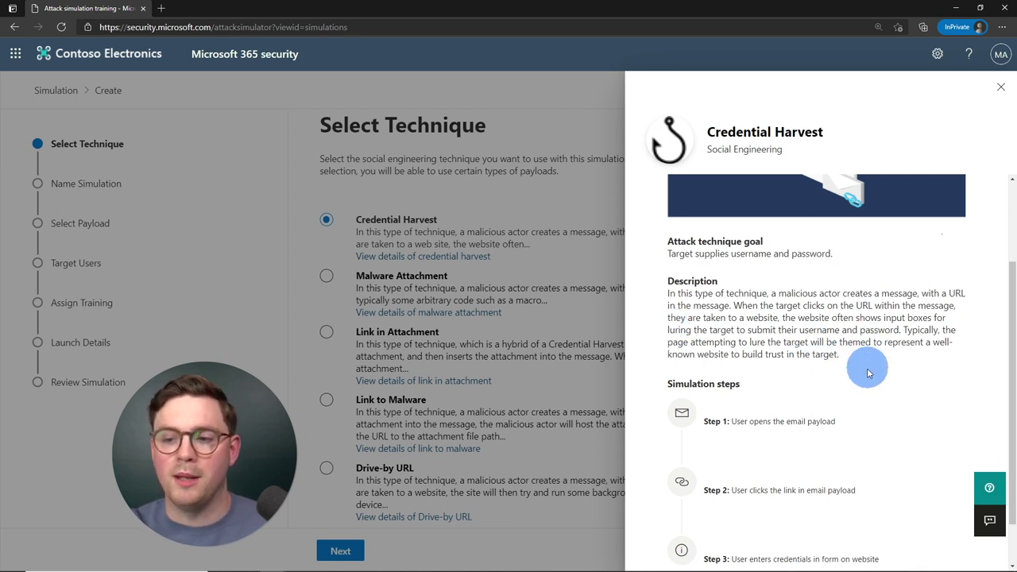
scroll(867, 372, down, 1)
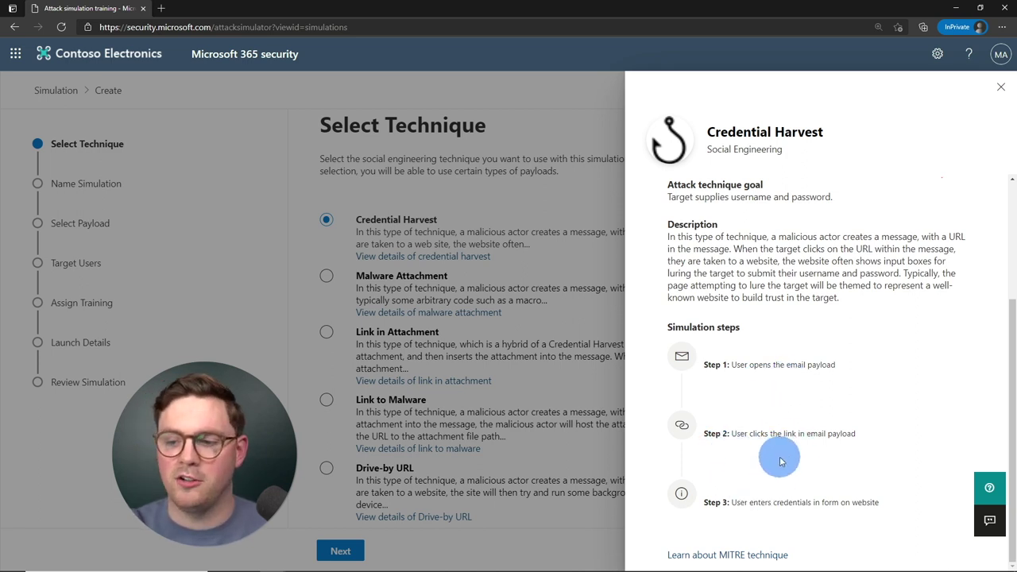
click(1001, 95)
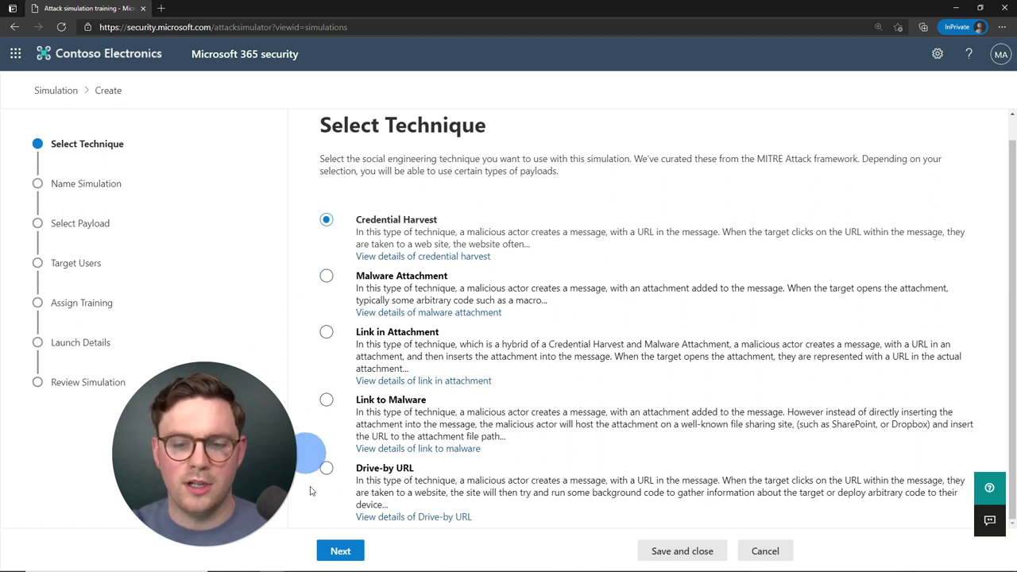
click(342, 552)
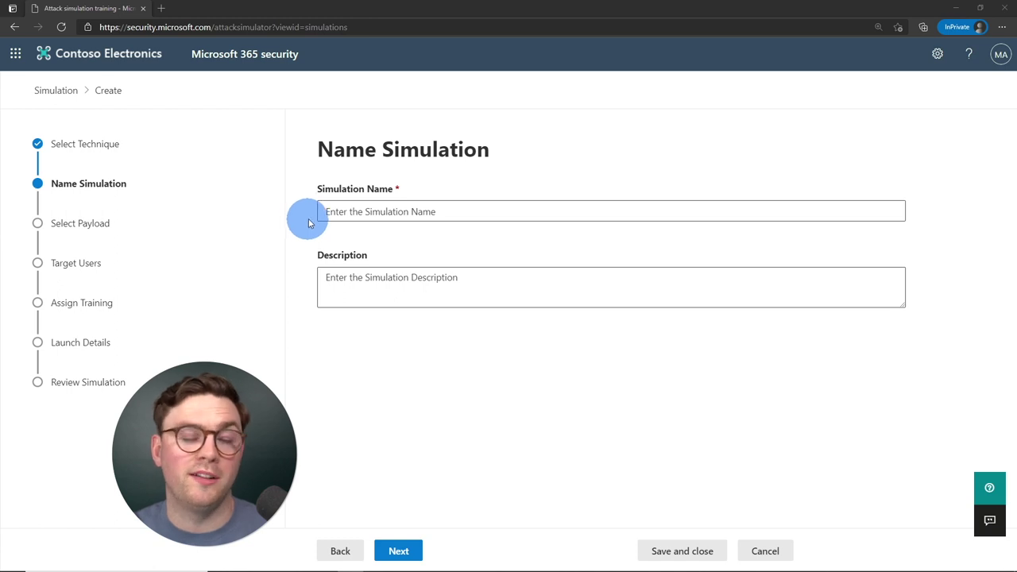
- Name the simulation "Credential Harvesting - VIP Users" and continue to the payload selection
click(333, 216)
key(ctrl+v)
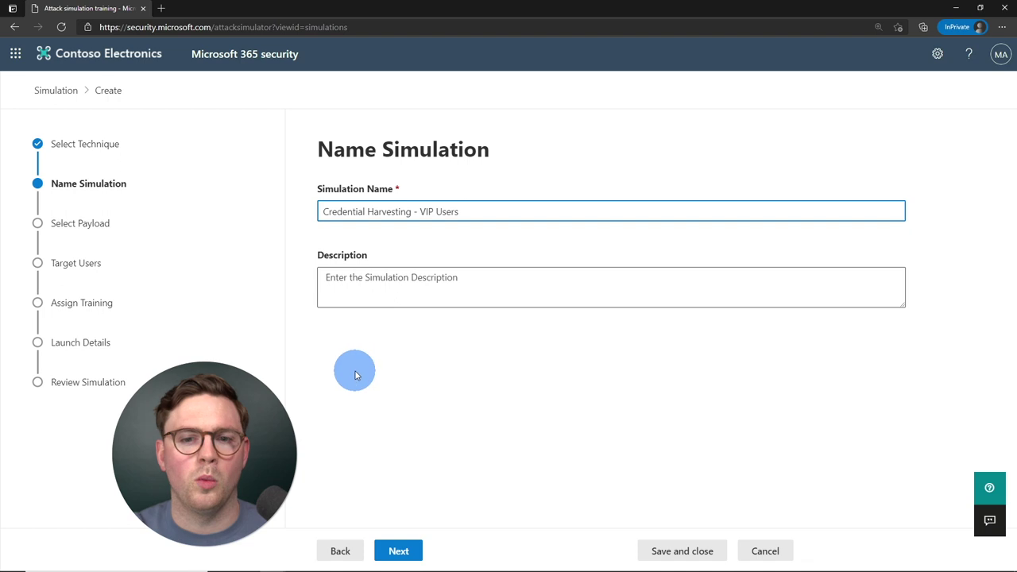
click(408, 558)
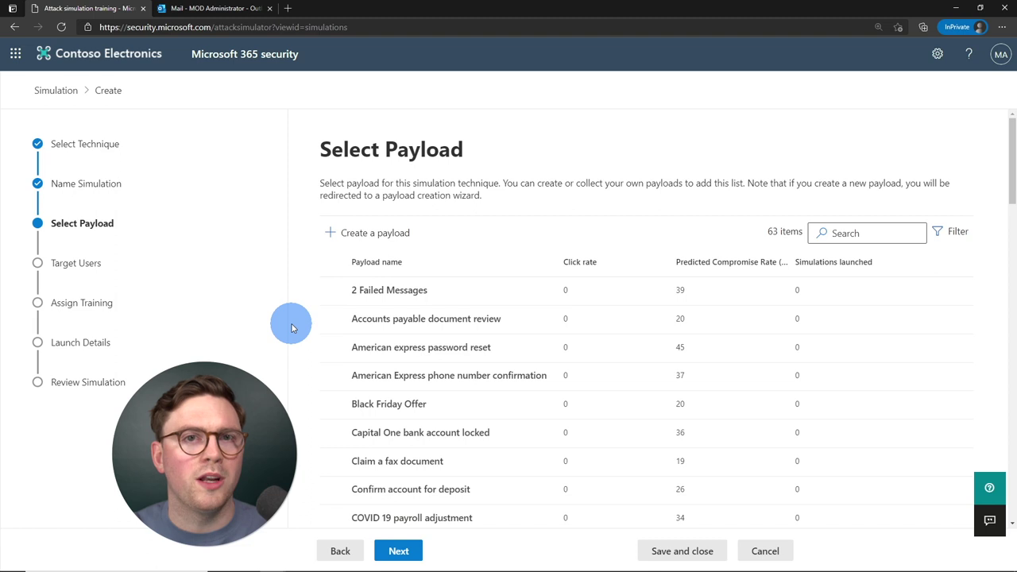
- Browse the payload list and select the "American express password reset" payload
scroll(292, 318, down, 1)
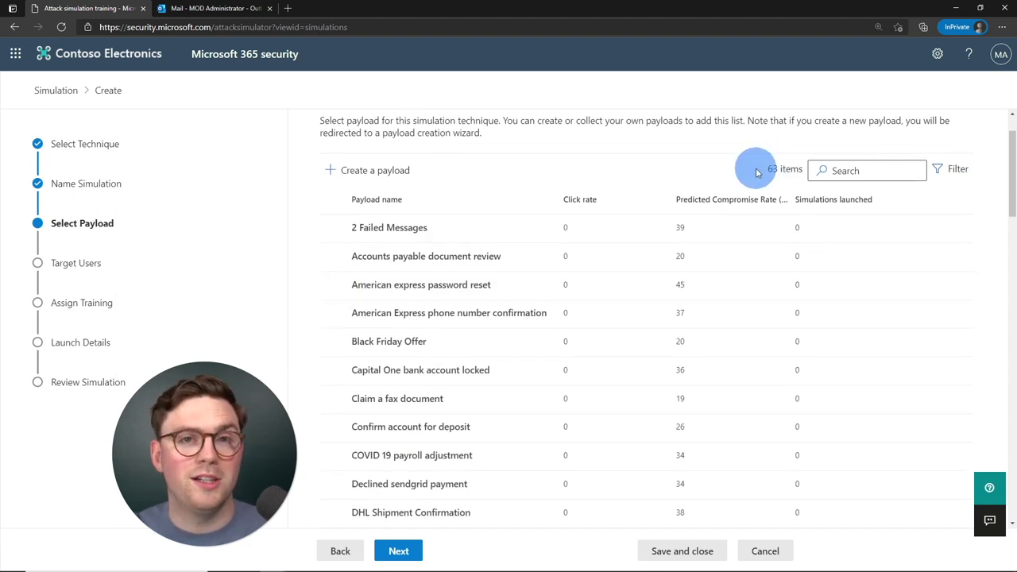
scroll(363, 302, down, 4)
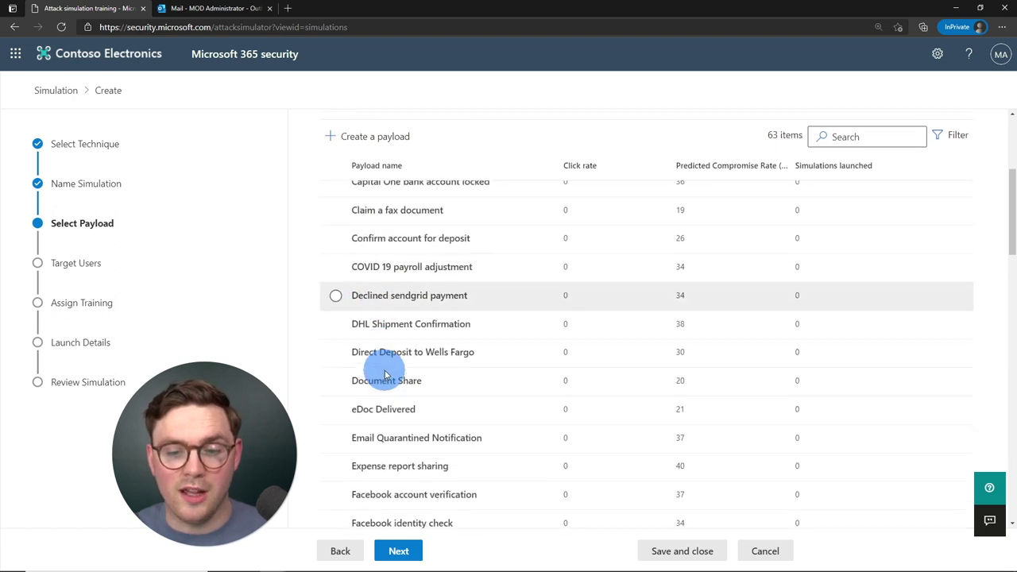
scroll(387, 376, up, 3)
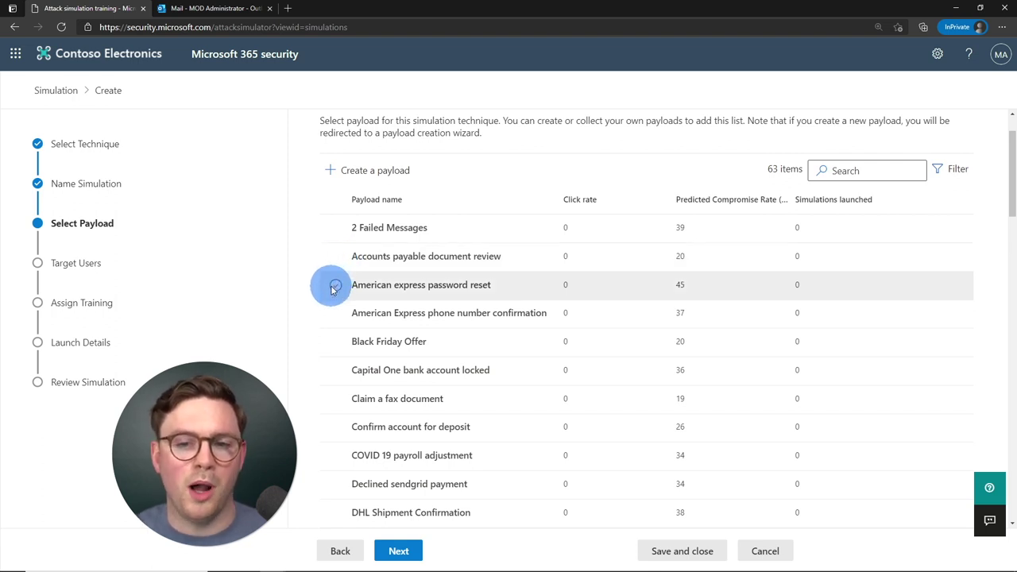
click(335, 286)
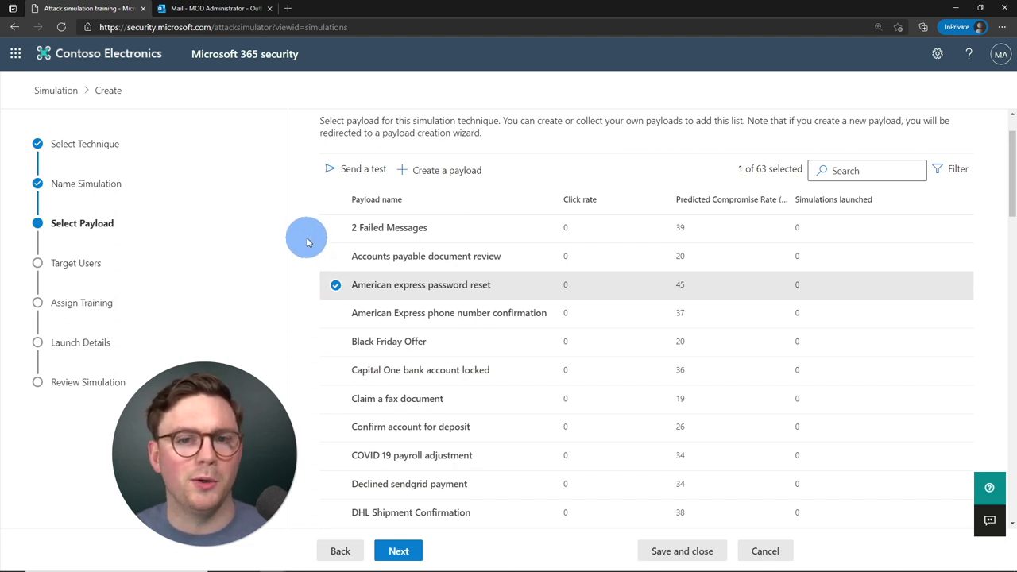
- Send a test email of the selected payload to the logged-in account and read the received message in Outlook
click(343, 175)
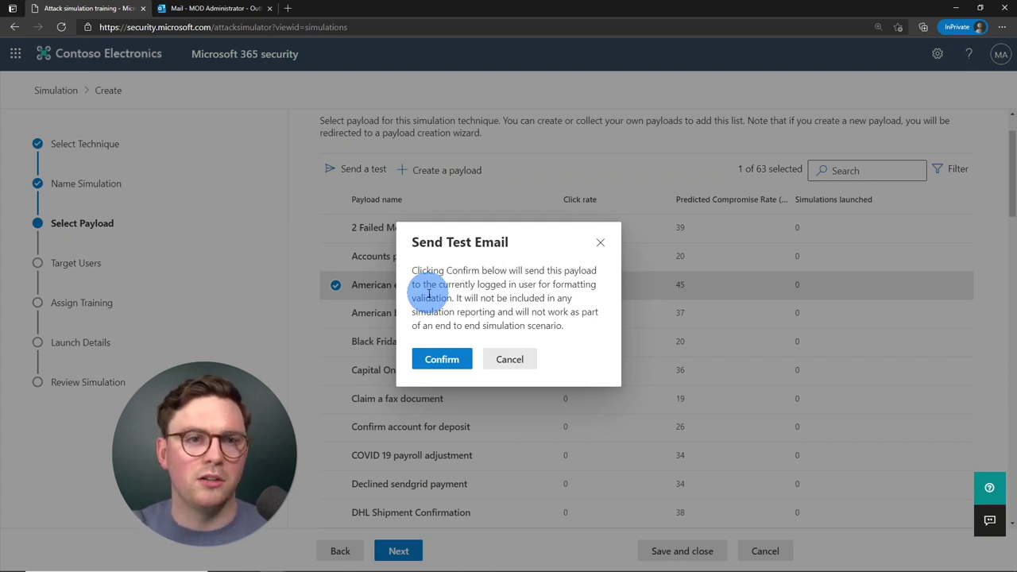
click(442, 362)
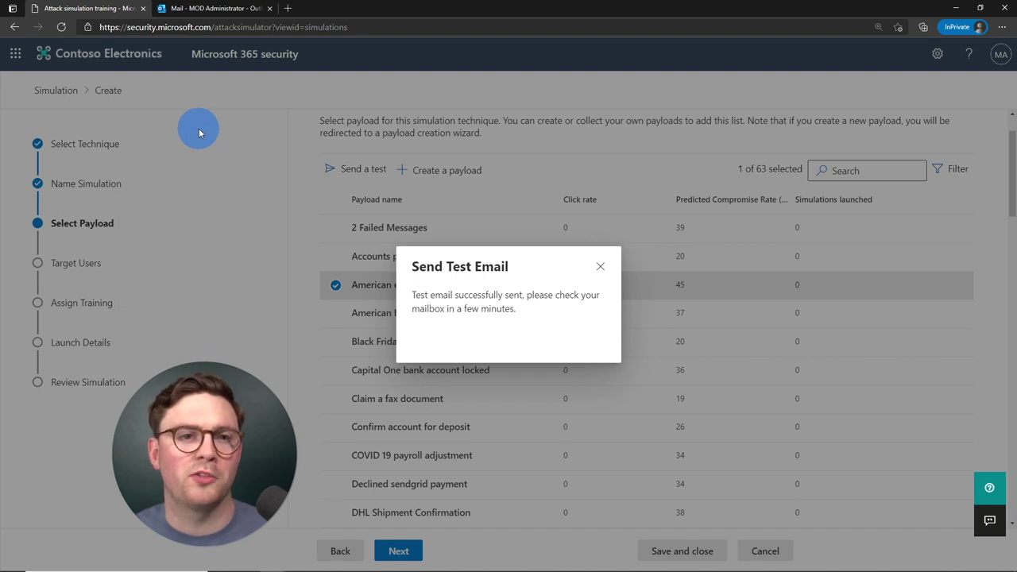
click(211, 15)
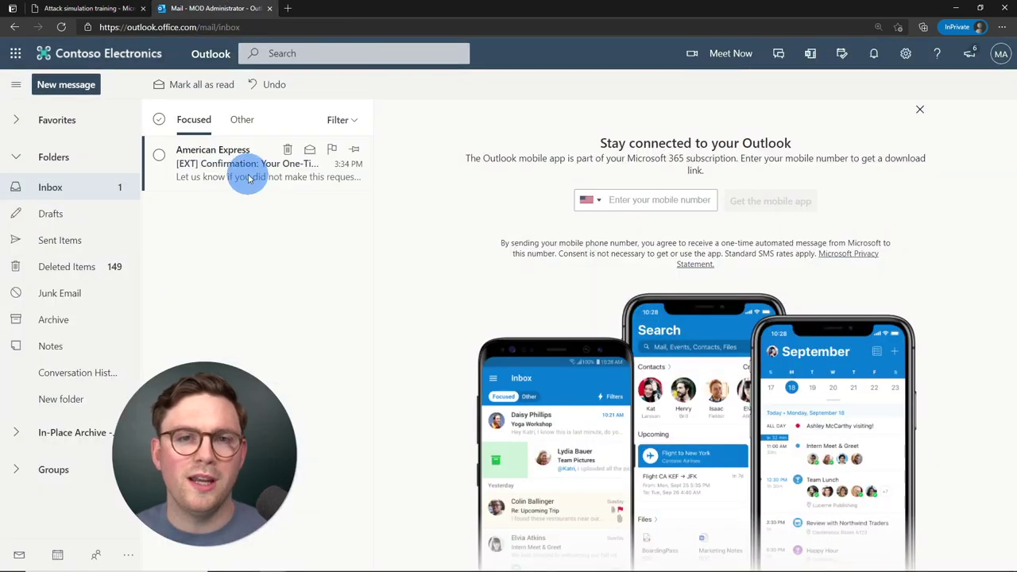
click(243, 165)
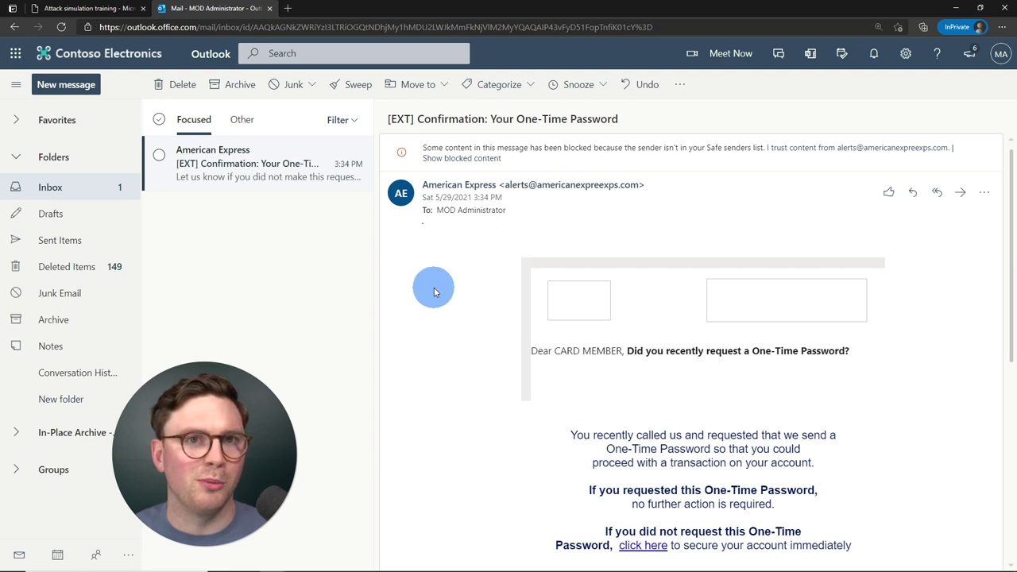
scroll(432, 286, down, 1)
scroll(688, 385, down, 1)
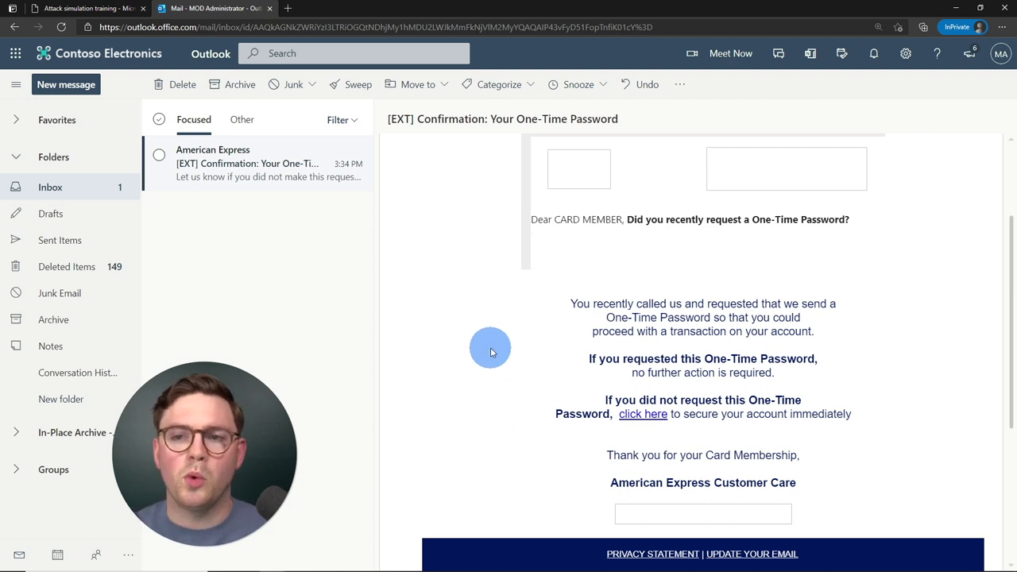
- Return to the simulation setup, dismiss the test email message and continue to the target users
click(79, 13)
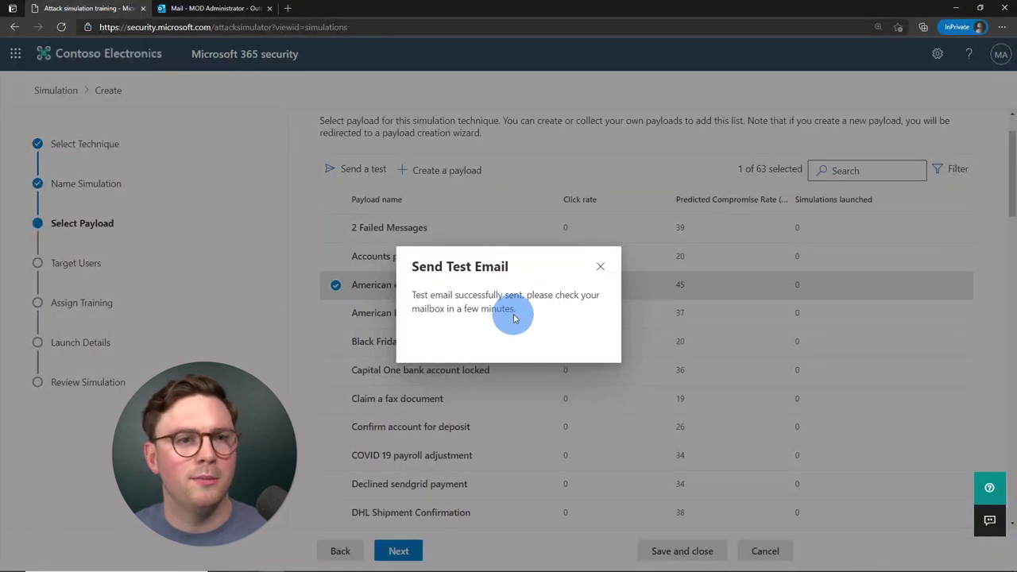
click(600, 266)
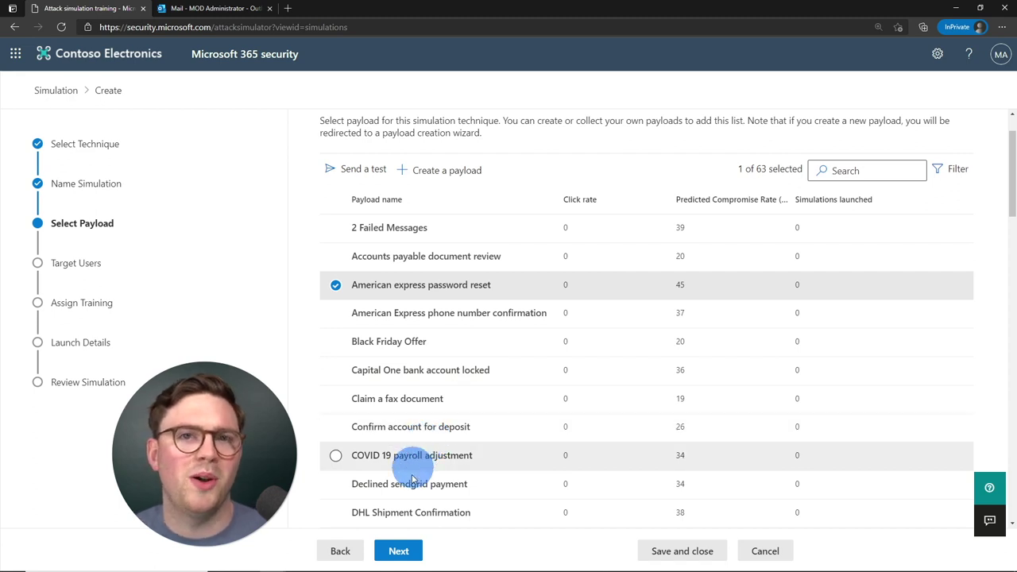
click(399, 550)
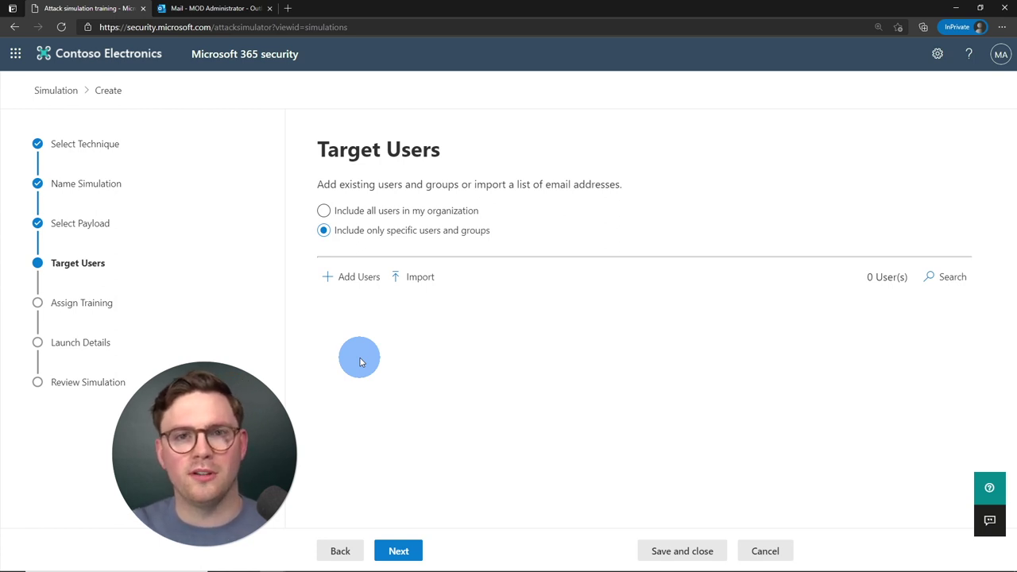
- Limit the simulation to specific users and groups and look through the filter categories available for adding users
click(334, 212)
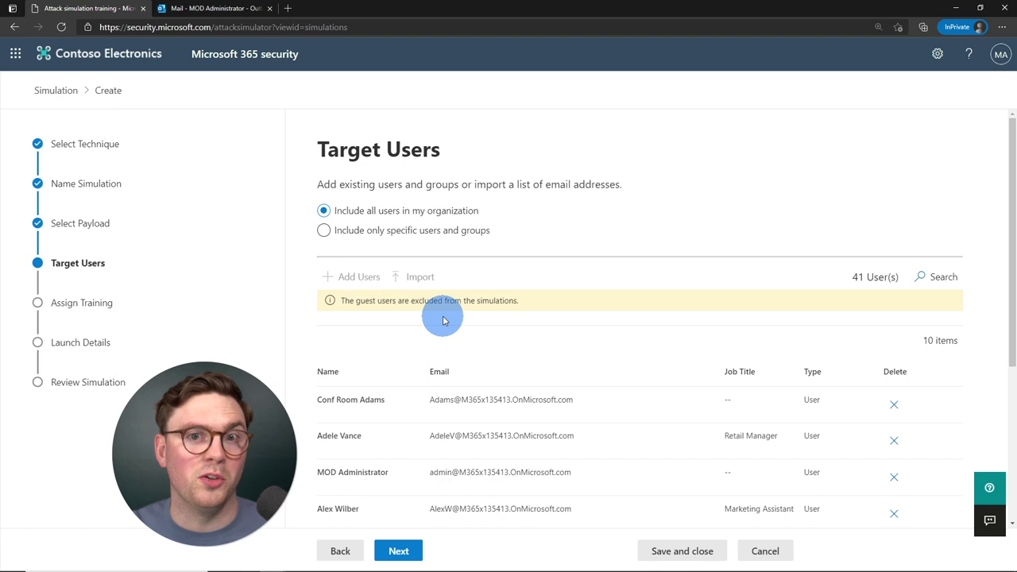
click(359, 230)
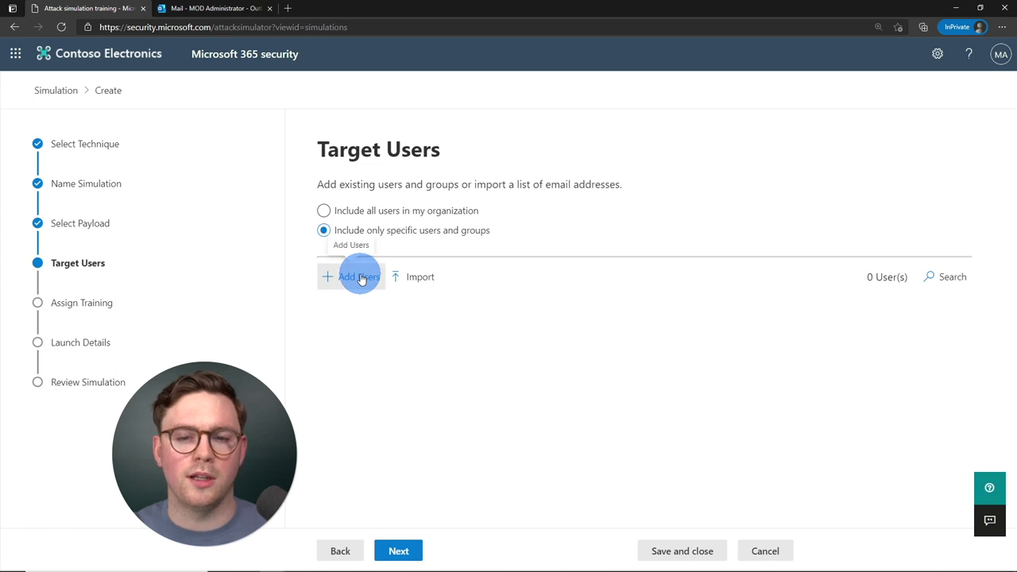
click(359, 276)
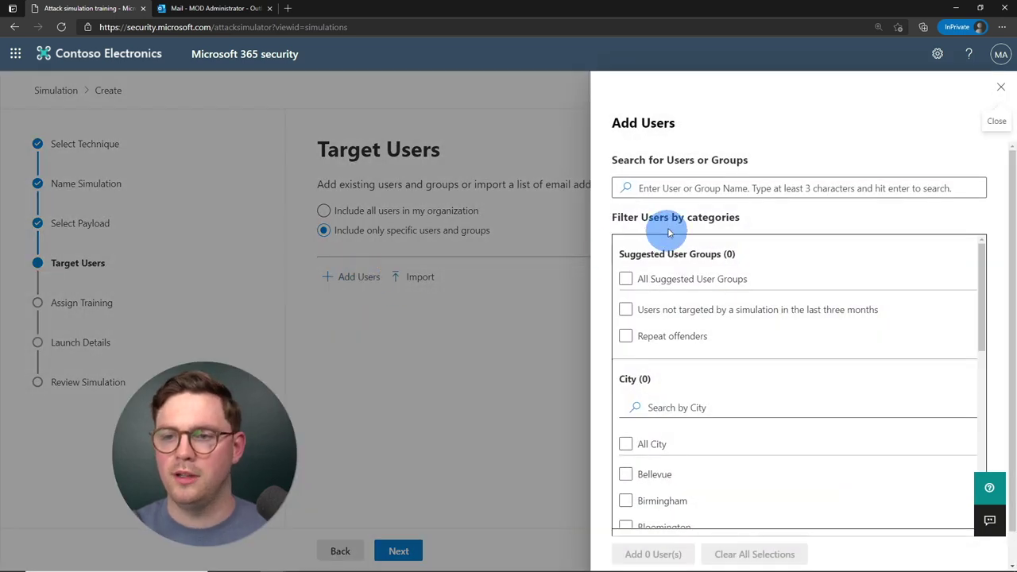
scroll(669, 310, down, 1)
scroll(669, 309, up, 1)
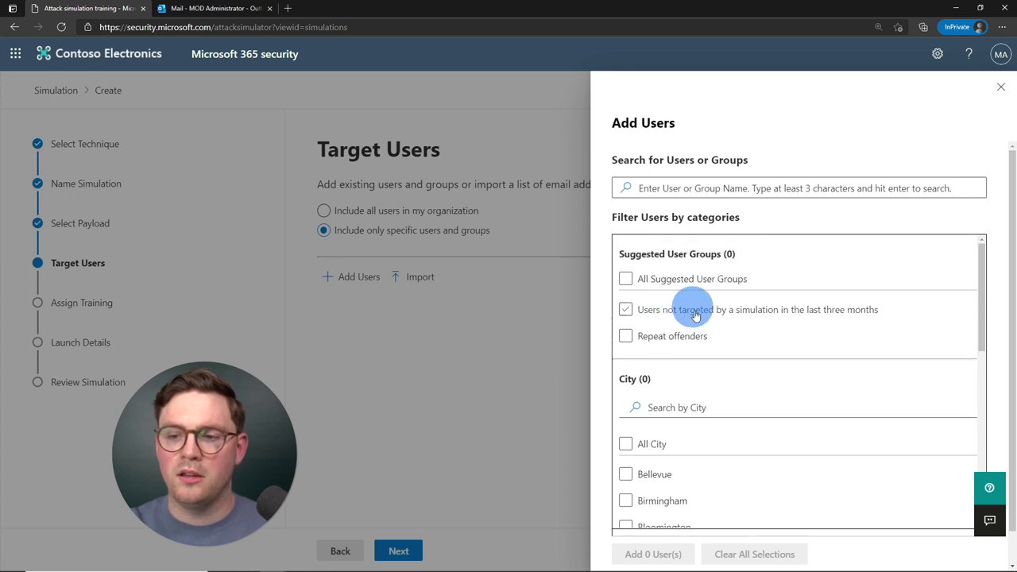
scroll(683, 365, down, 2)
scroll(683, 389, down, 6)
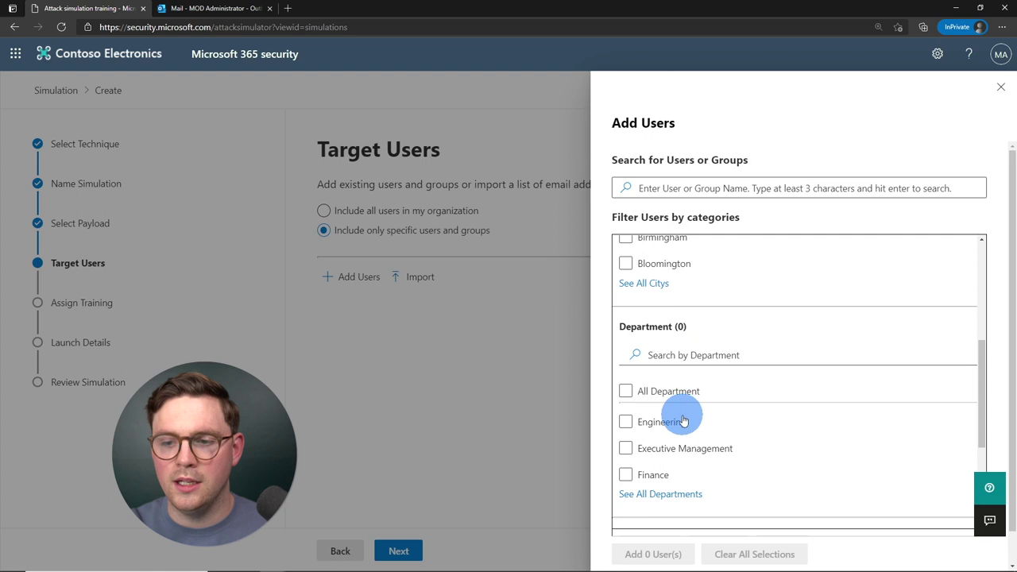
scroll(683, 417, down, 2)
scroll(681, 414, up, 10)
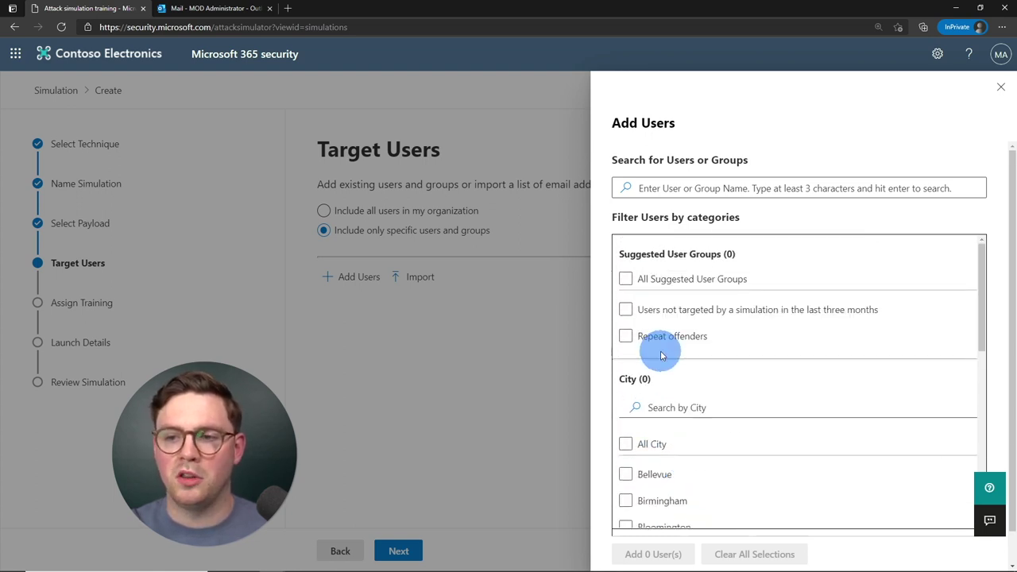
- Search for the intended target user by first name and add that user to the simulation's target users
click(674, 188)
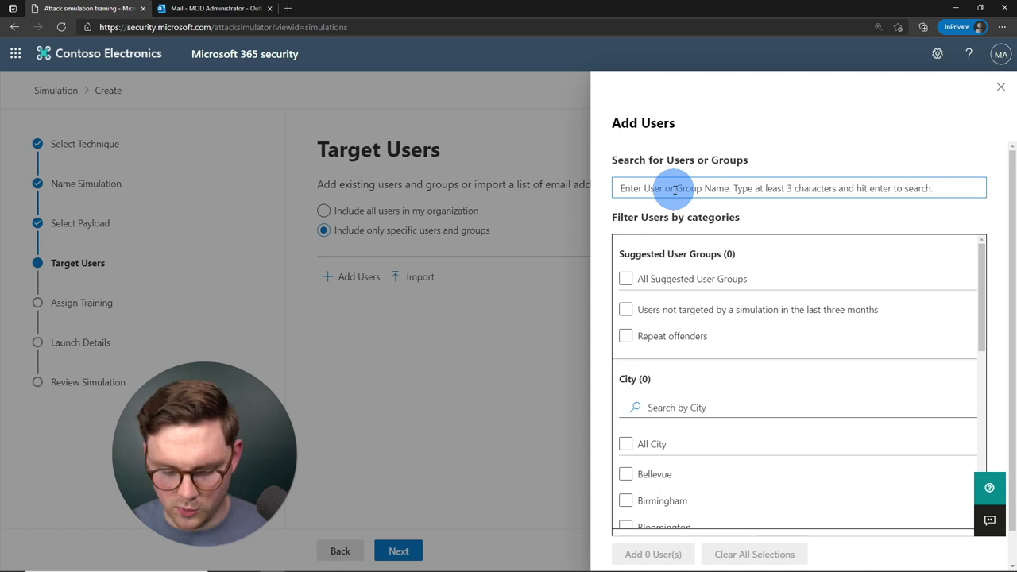
text(megan)
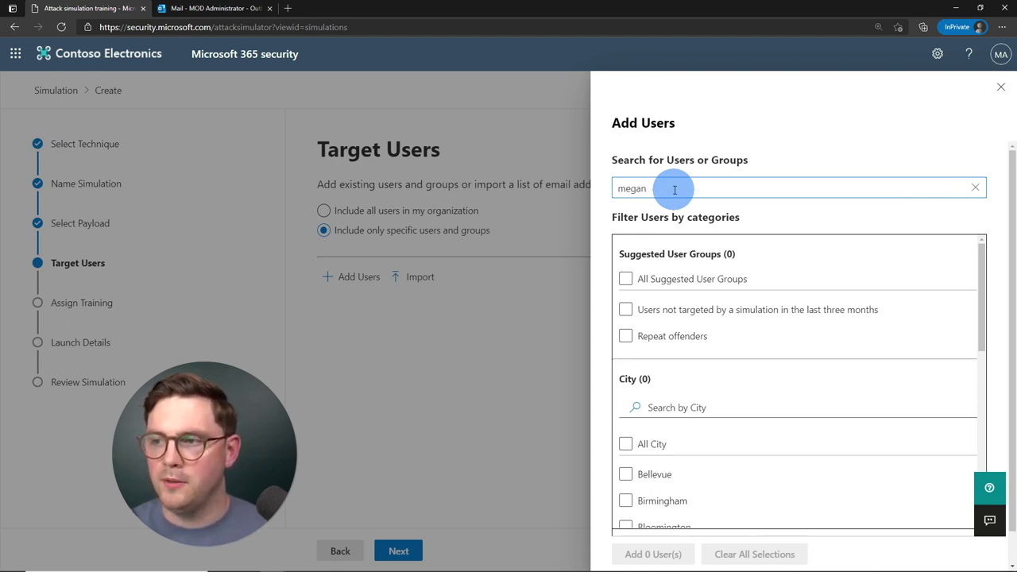
key(Return)
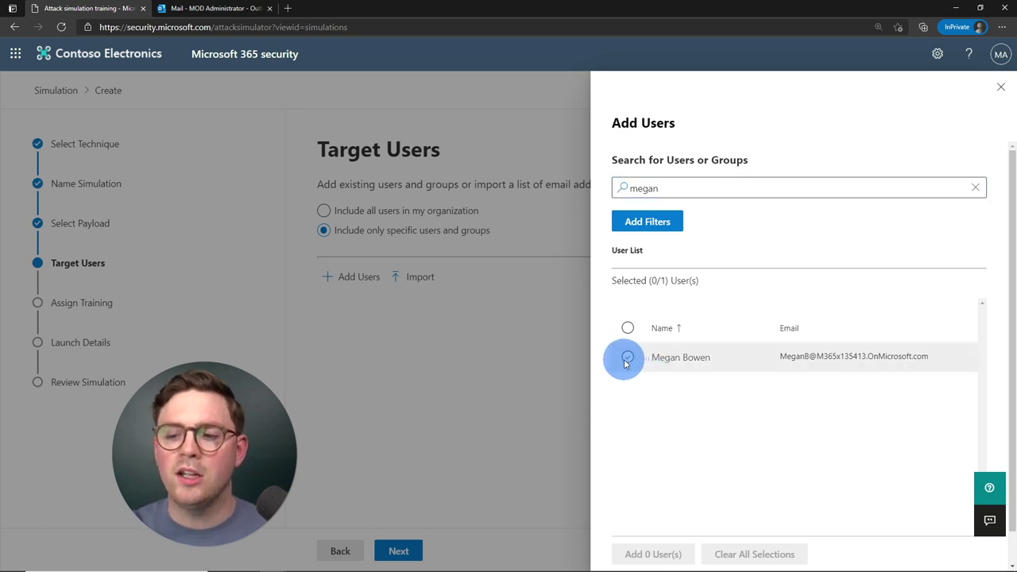
click(626, 359)
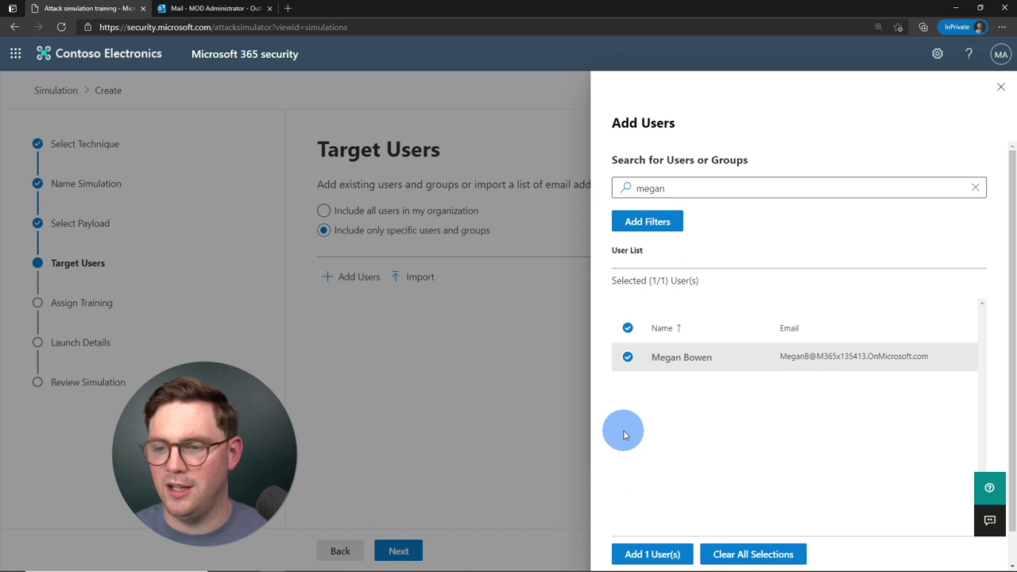
click(653, 554)
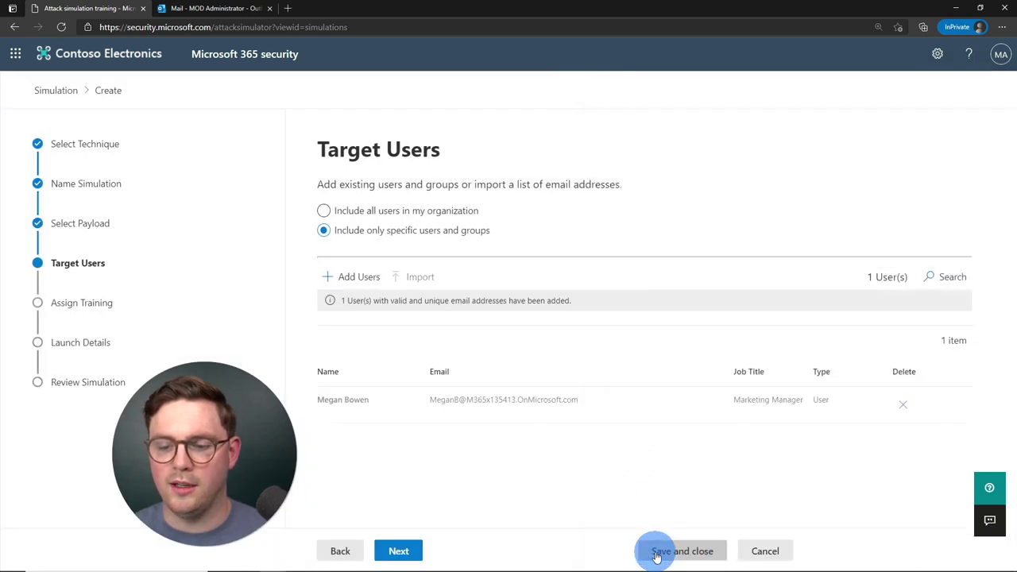
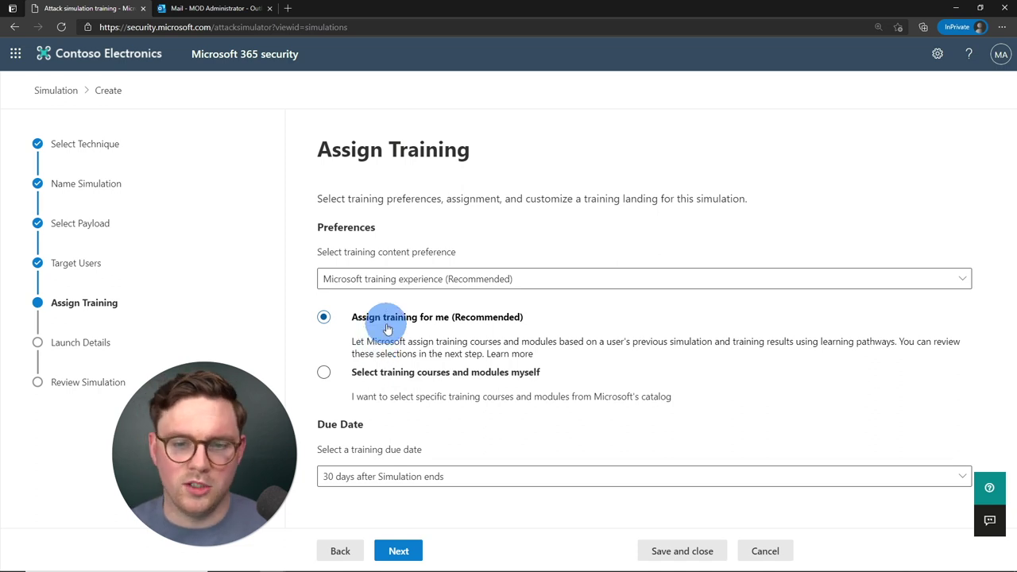
- Examine the fields of the Redirect to a Custom URL training preference and switch back to Microsoft training experience (Recommended)
click(405, 282)
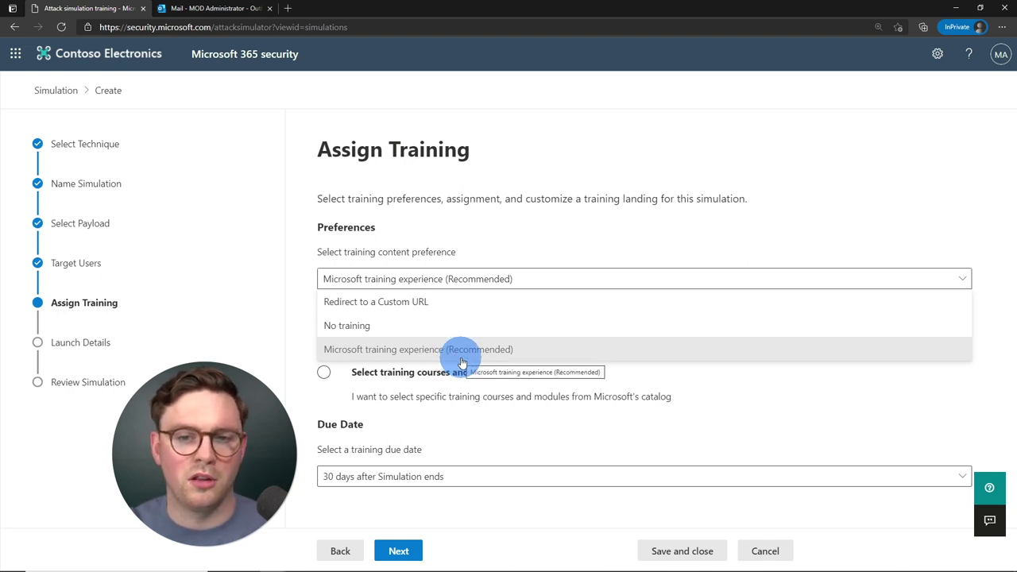
click(426, 306)
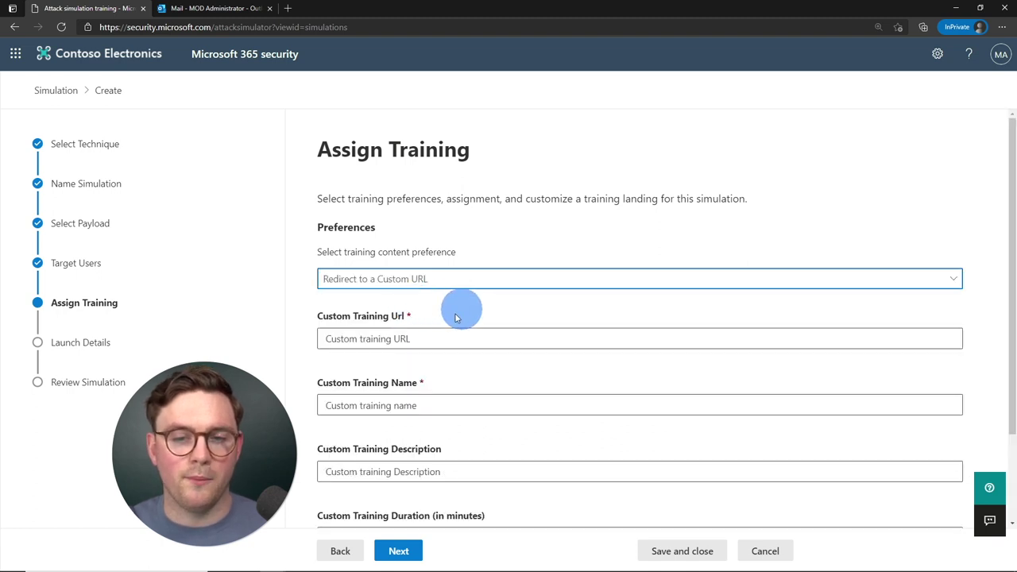
scroll(440, 329, down, 1)
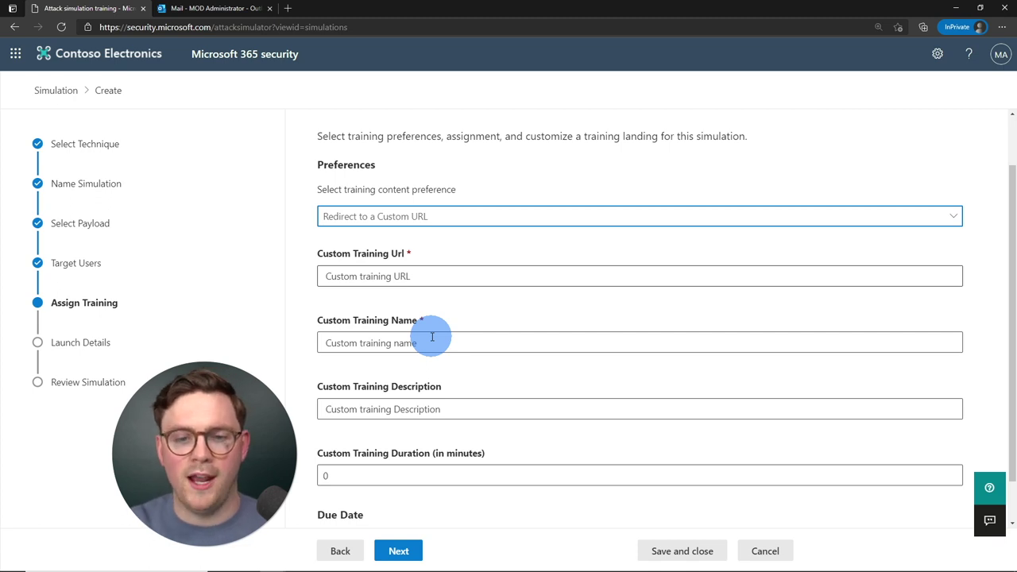
scroll(432, 337, down, 1)
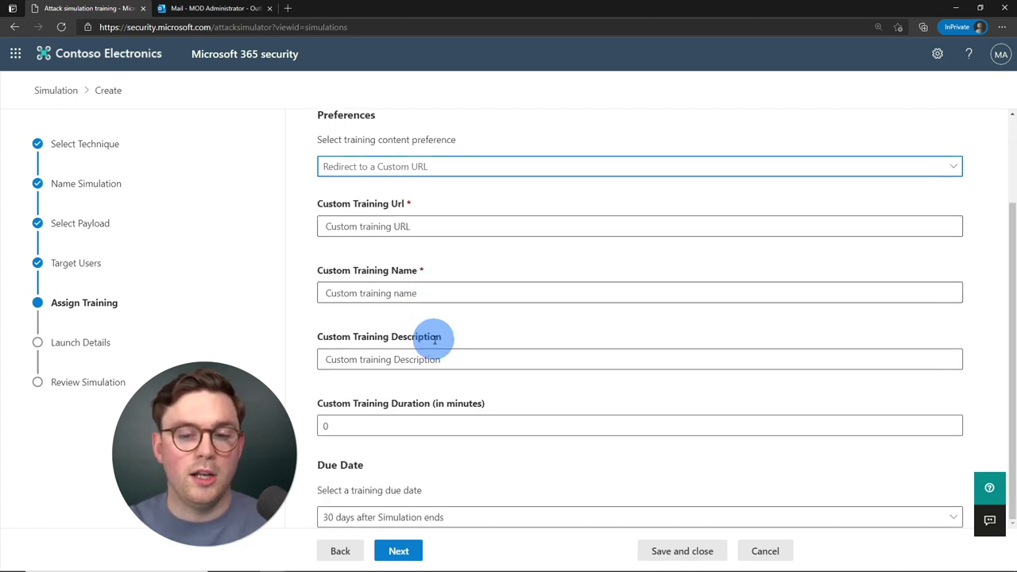
scroll(432, 334, up, 1)
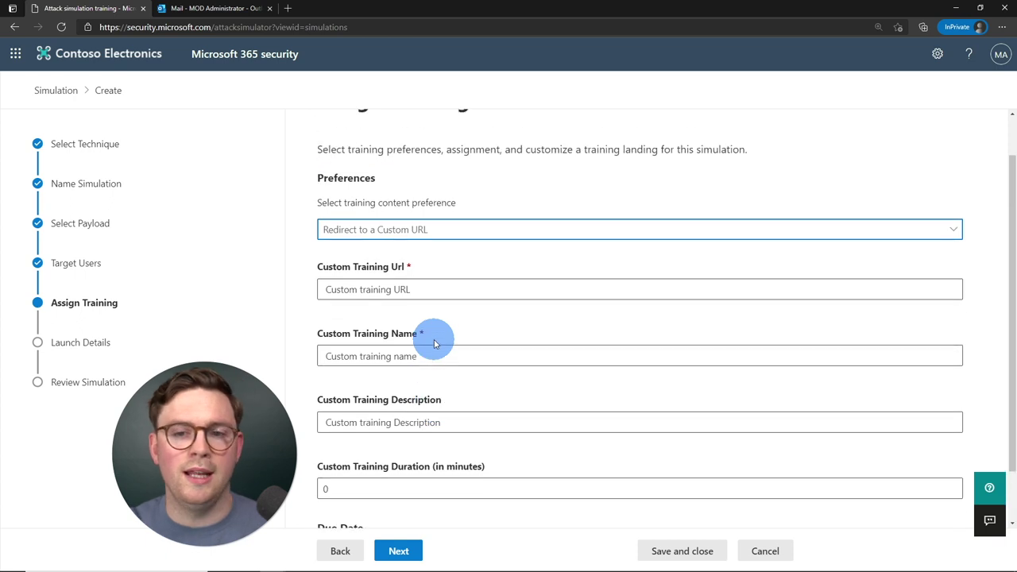
click(419, 228)
click(393, 297)
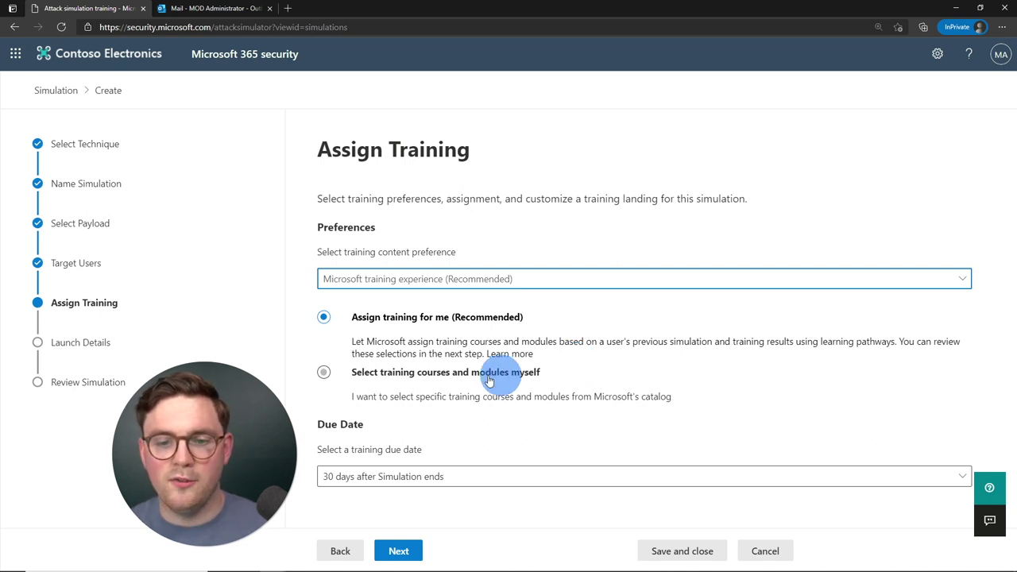
- Have training assigned automatically with a due date of 30 days after Simulation ends and continue to the training landing page
click(441, 378)
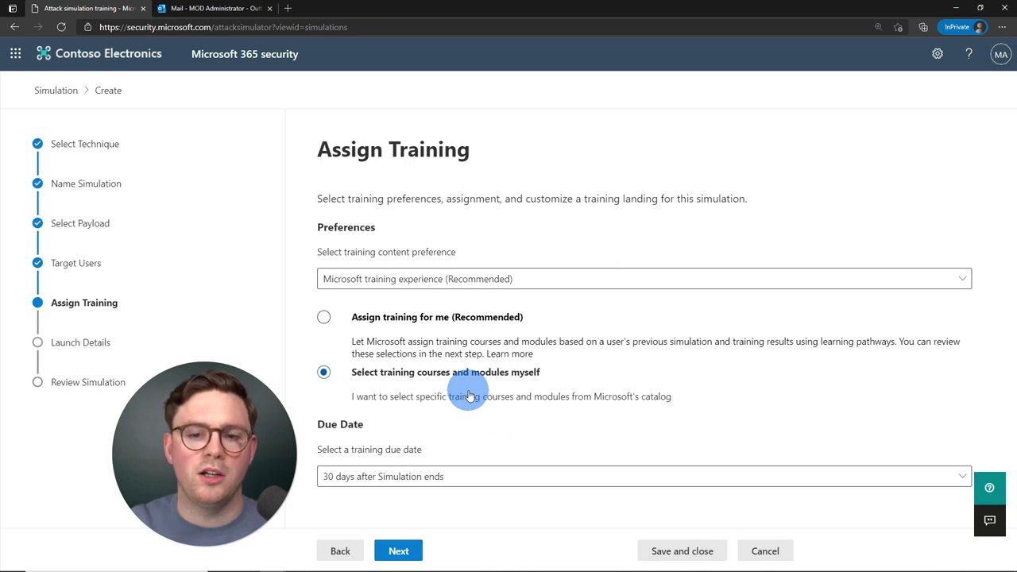
click(329, 316)
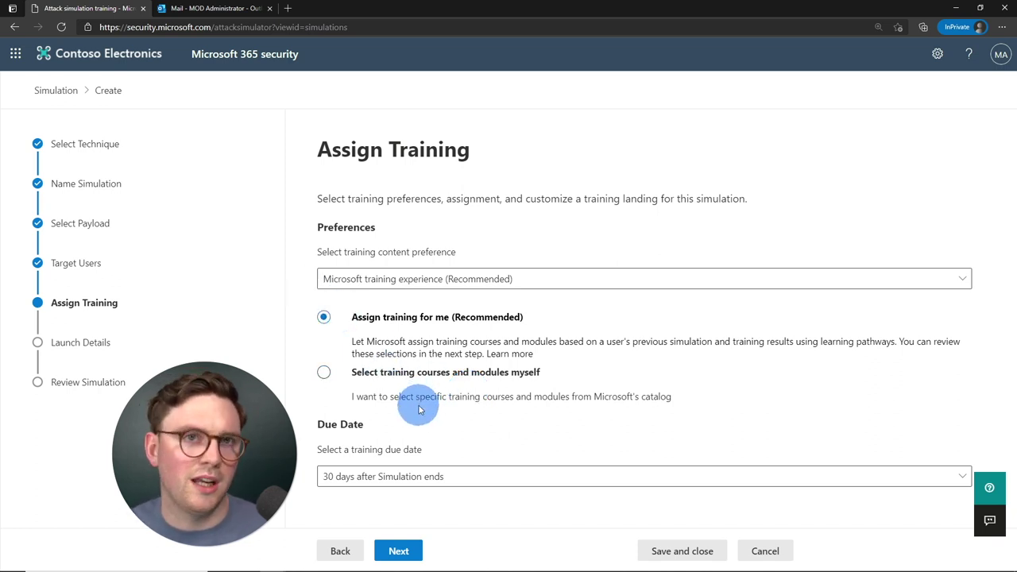
click(455, 475)
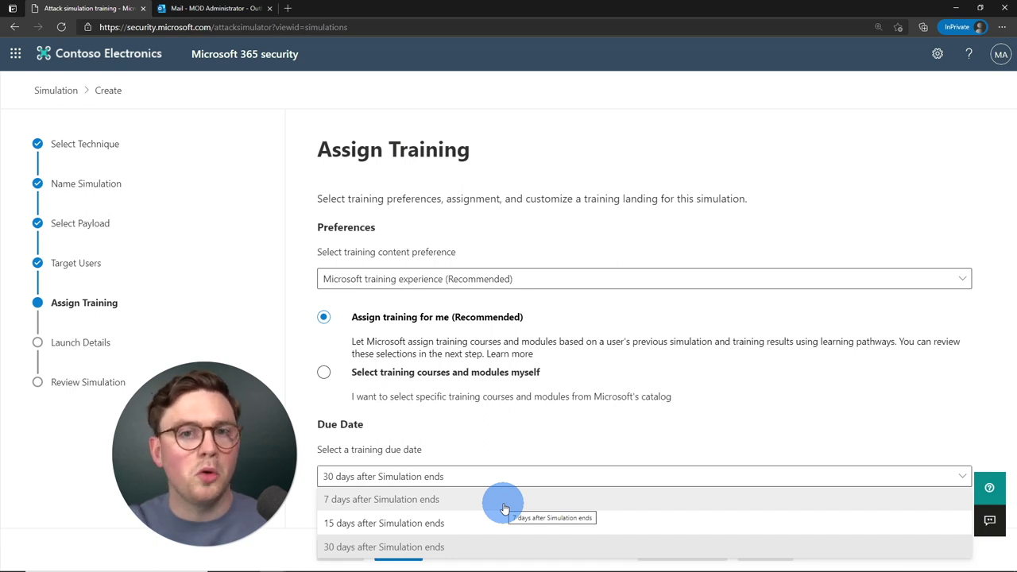
click(466, 546)
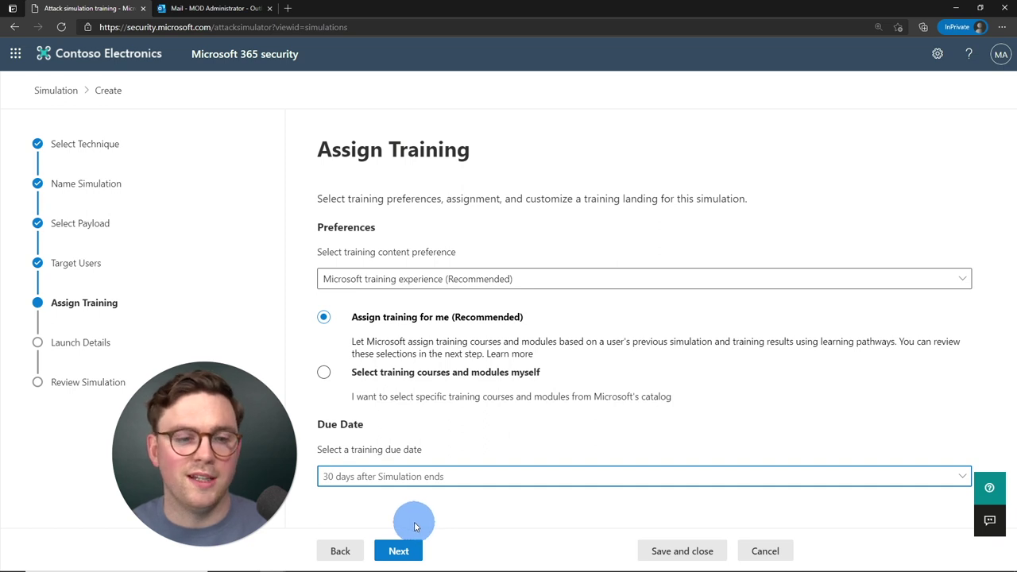
click(399, 549)
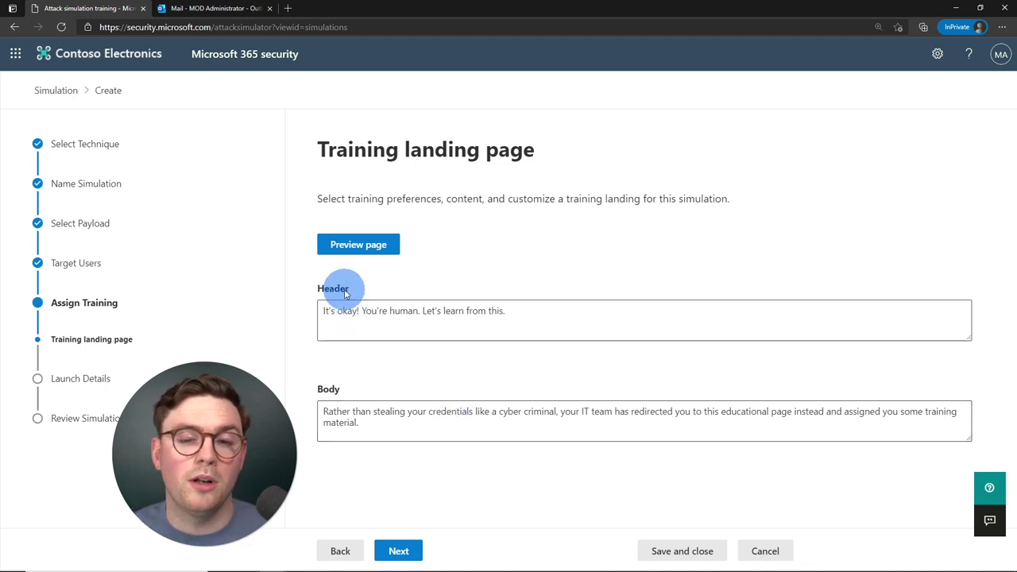
- Preview the training landing page, read through the phishing email it shows and close the preview
click(357, 248)
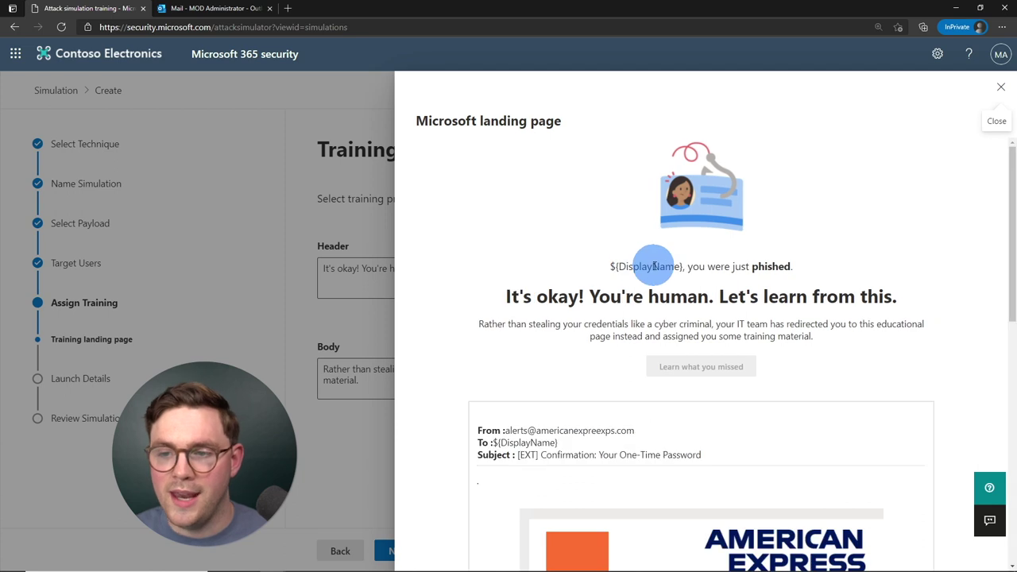
scroll(547, 296, down, 2)
scroll(595, 262, down, 3)
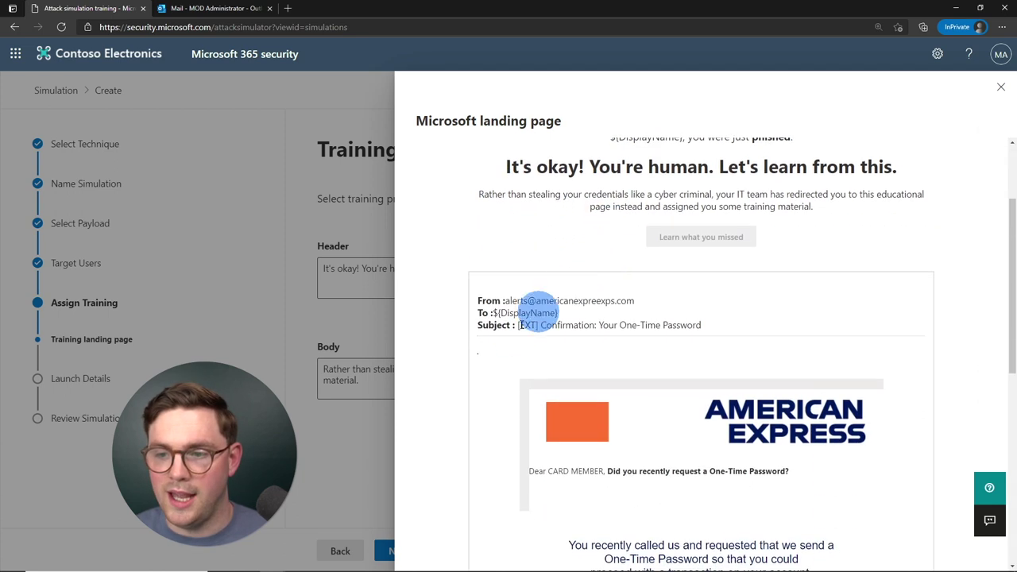
scroll(574, 347, down, 2)
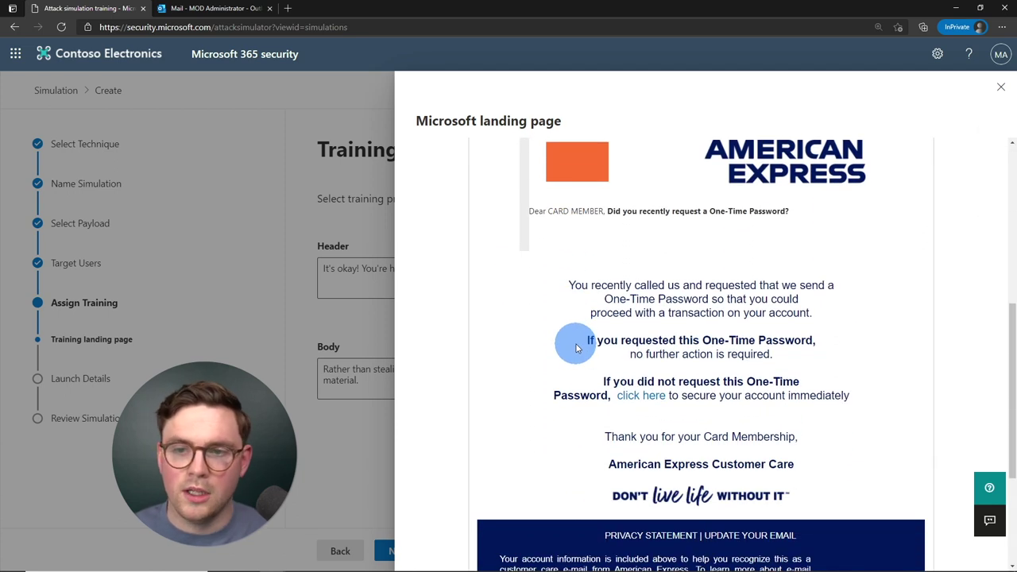
scroll(577, 347, down, 3)
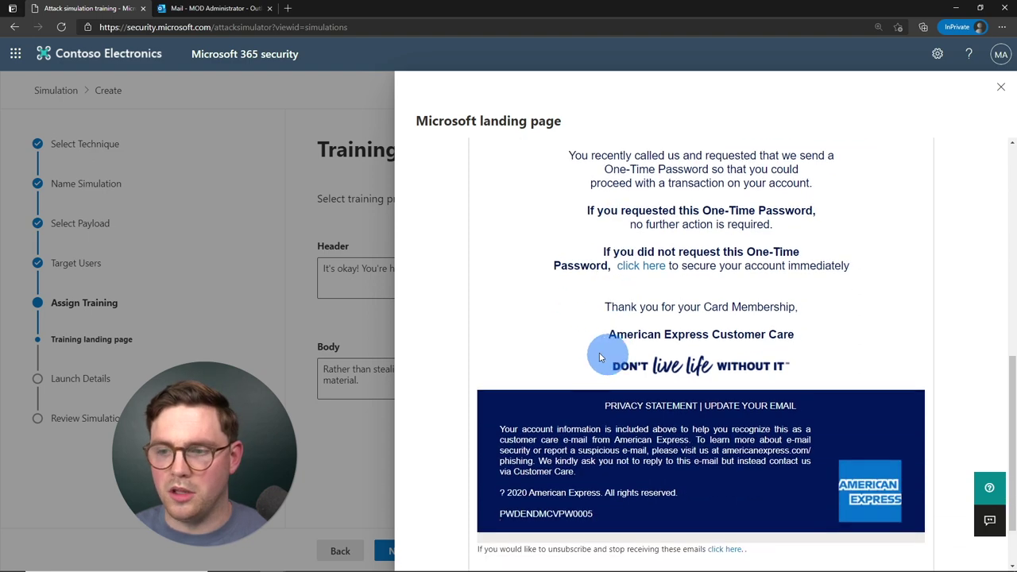
scroll(568, 349, up, 8)
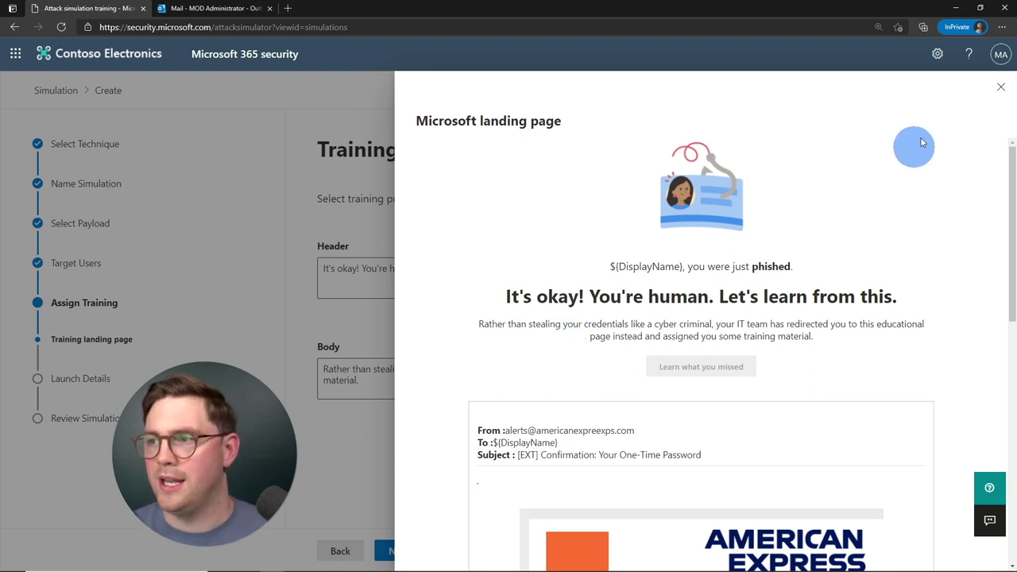
click(999, 87)
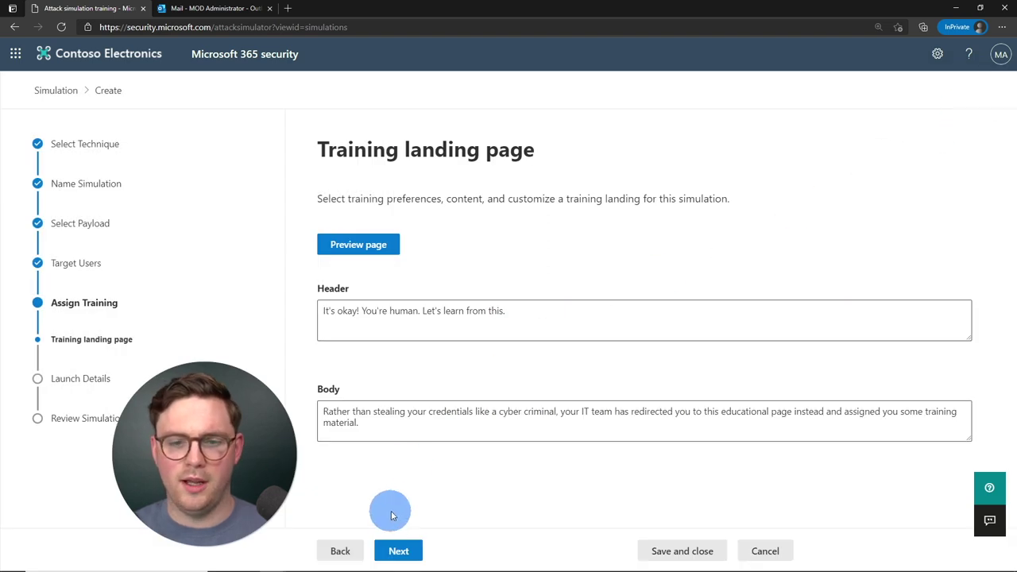
- Configure the launch details to launch as soon as setup is done, with region aware timezone delivery off, and continue to the review
click(400, 549)
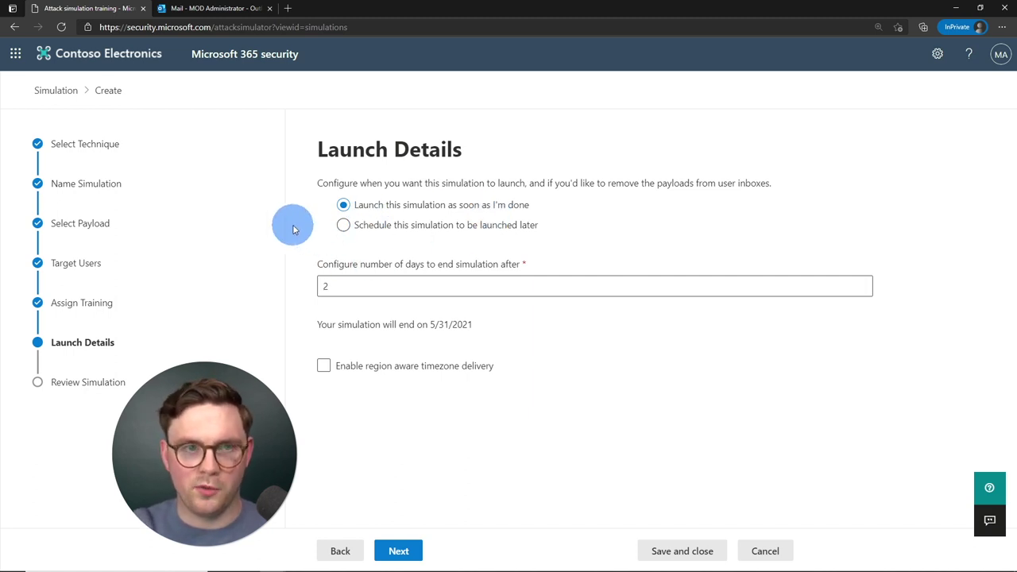
click(344, 225)
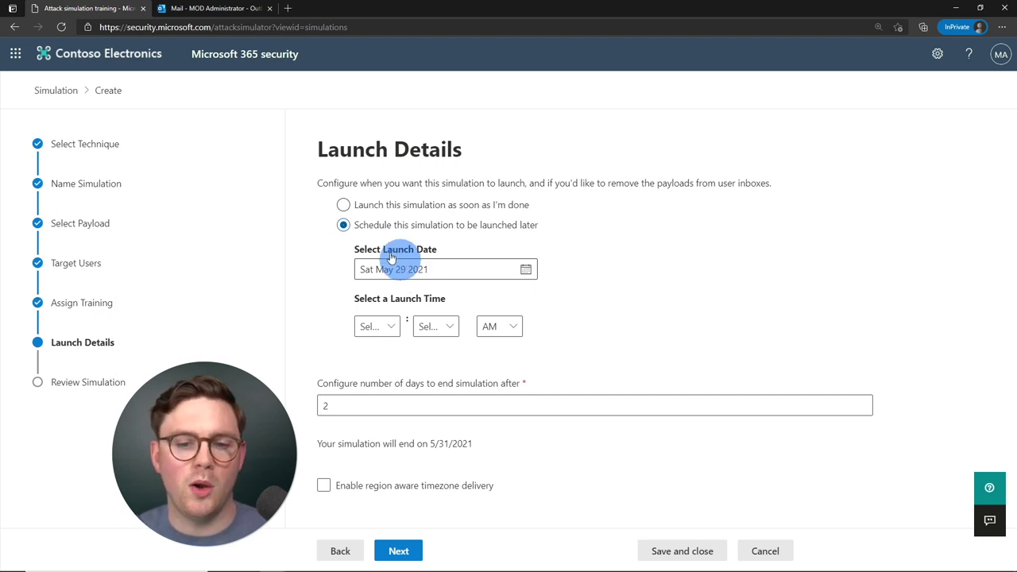
click(343, 205)
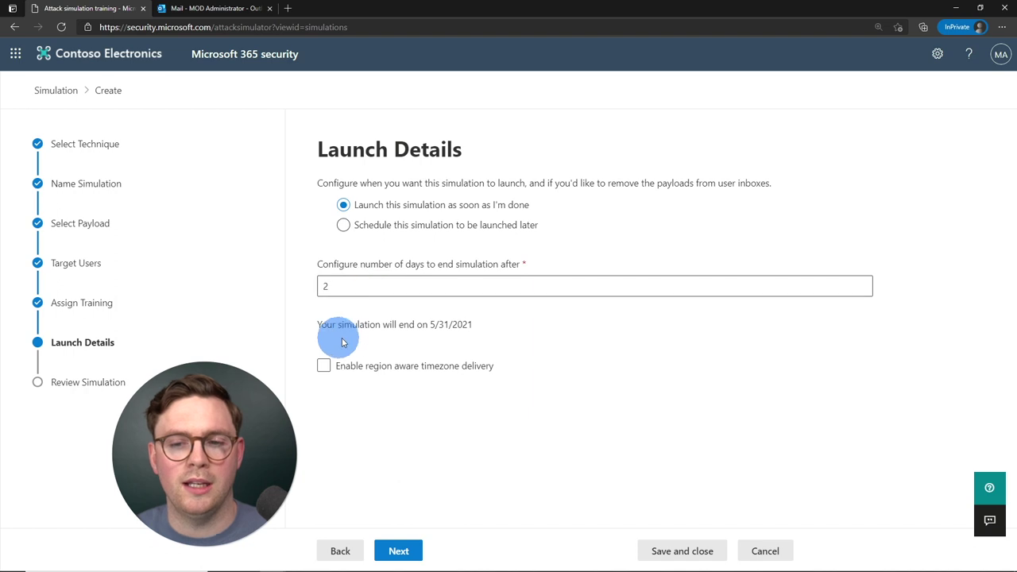
click(347, 370)
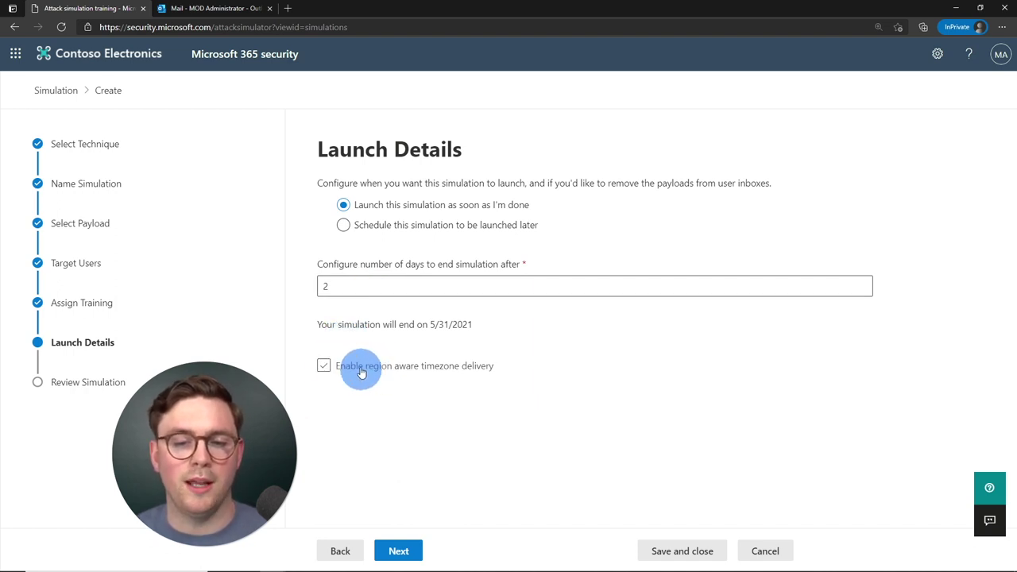
click(365, 372)
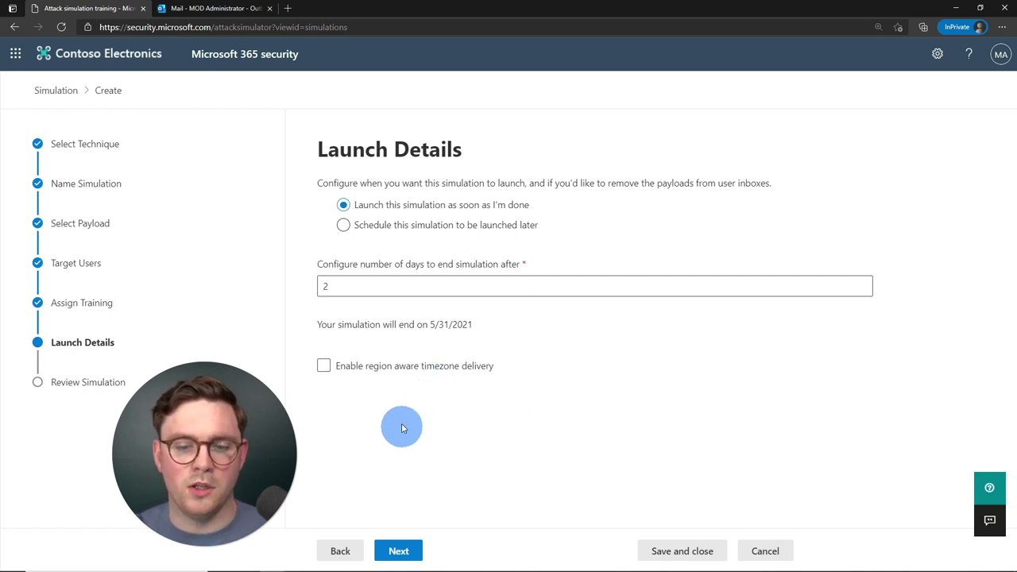
click(399, 554)
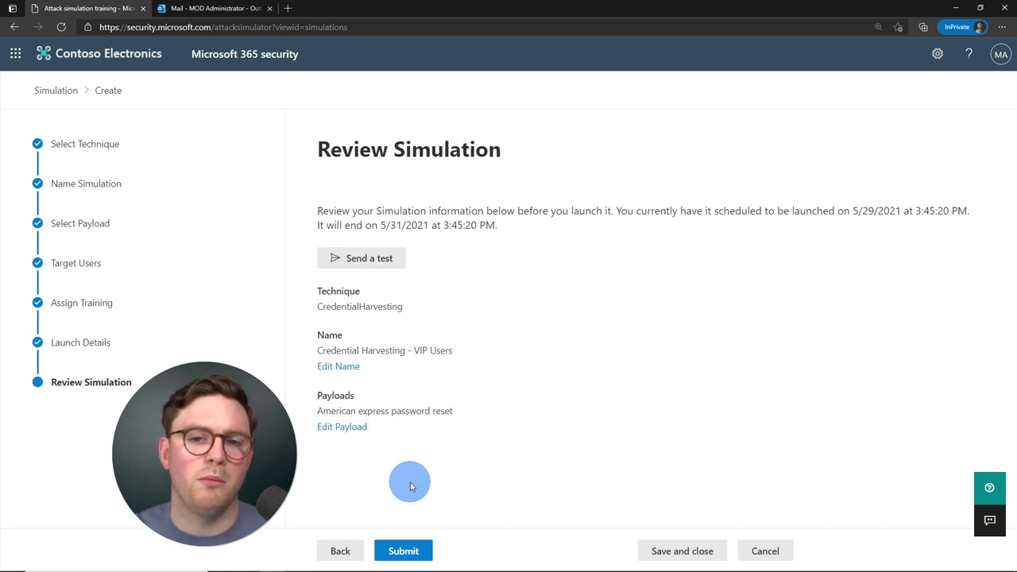
- Submit the reviewed Credential Harvesting - VIP Users simulation for launch and finish the wizard
click(405, 552)
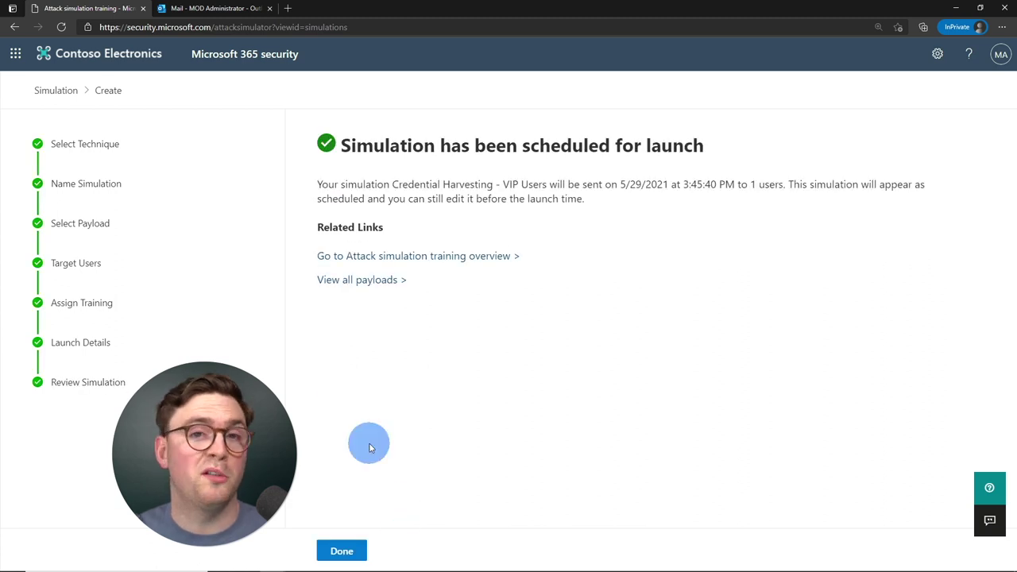
click(349, 550)
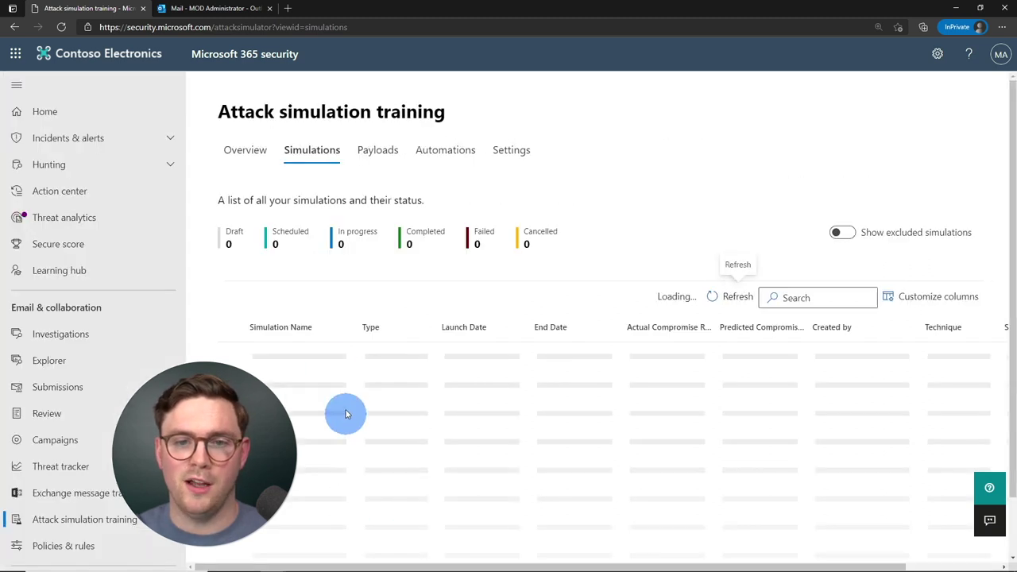
- Widen the Simulation Name column in the simulations list and open the Attack simulation training overview
drag(358, 326, 416, 326)
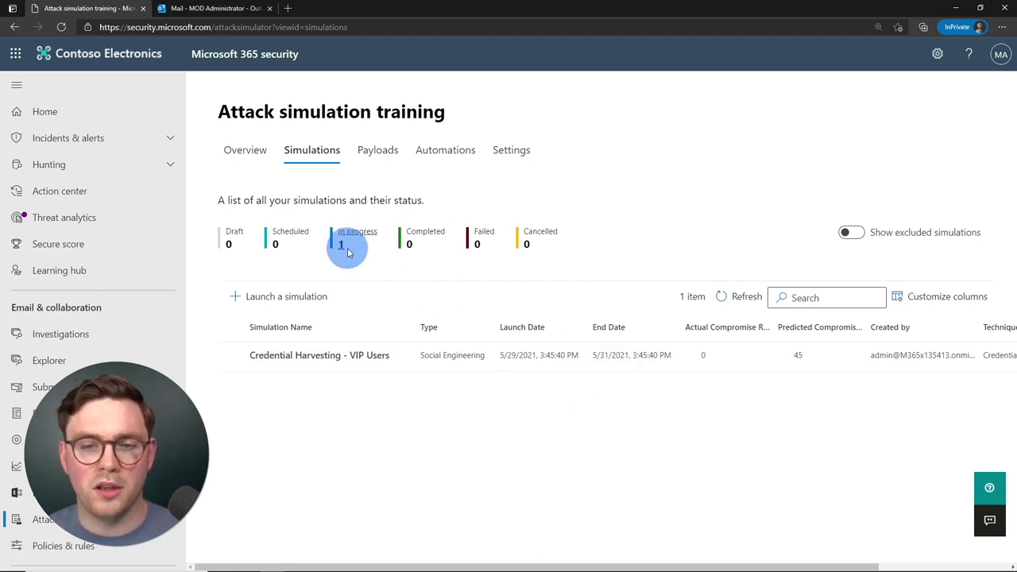
click(243, 150)
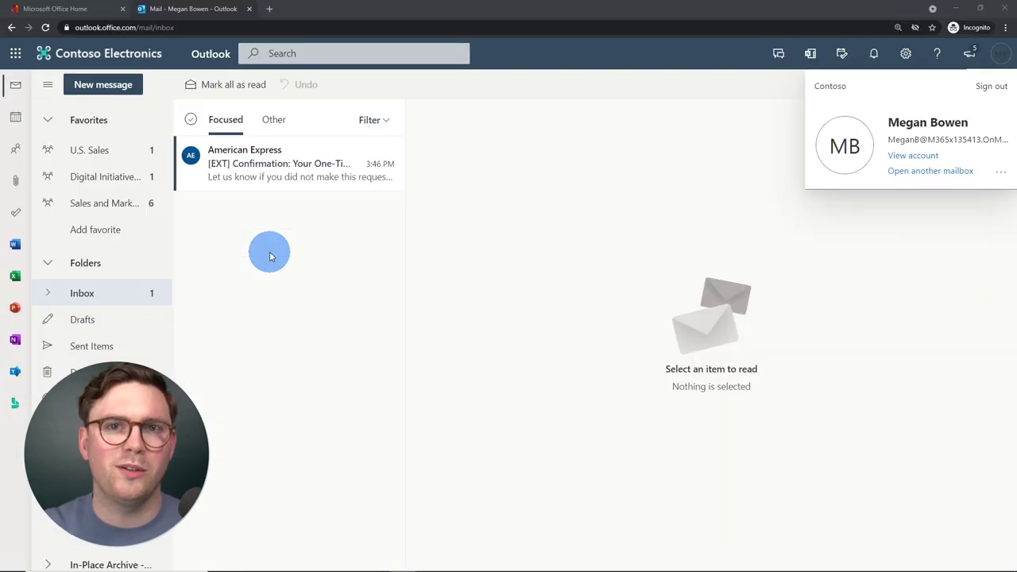
- Switch to the targeted user's Outlook inbox and read through the American Express email about a One-Time Password
click(258, 175)
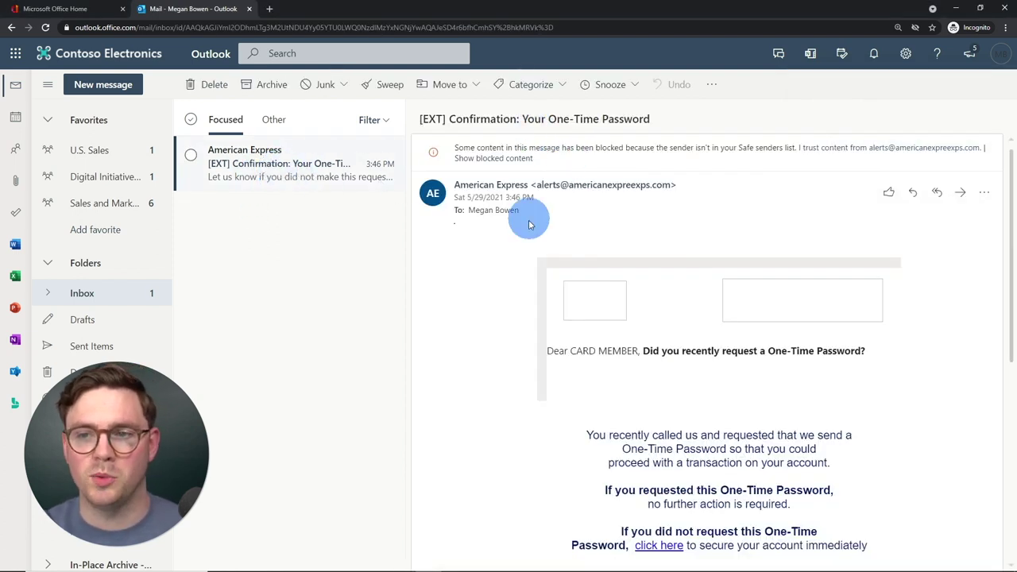
scroll(556, 226, down, 1)
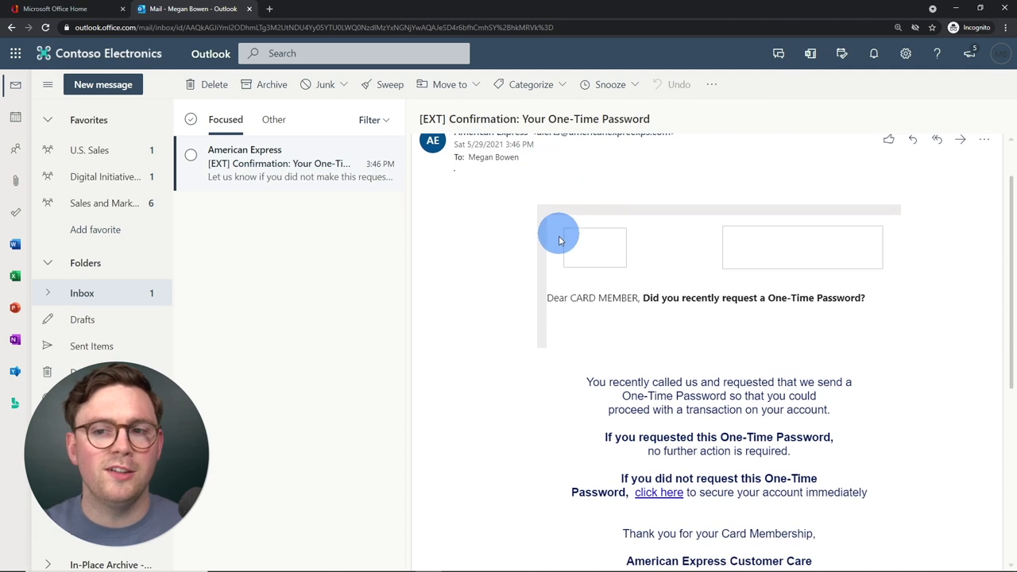
scroll(554, 246, down, 1)
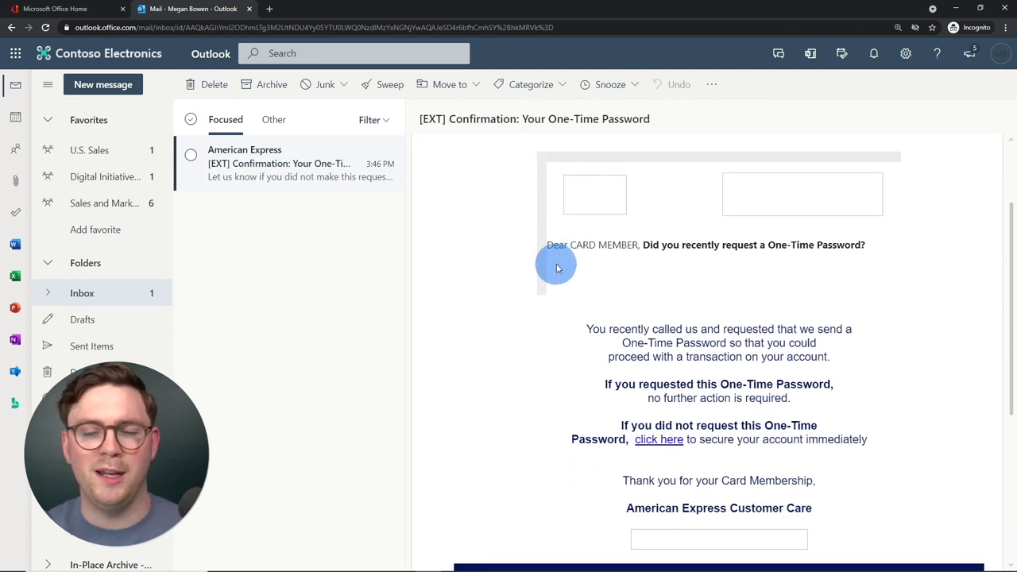
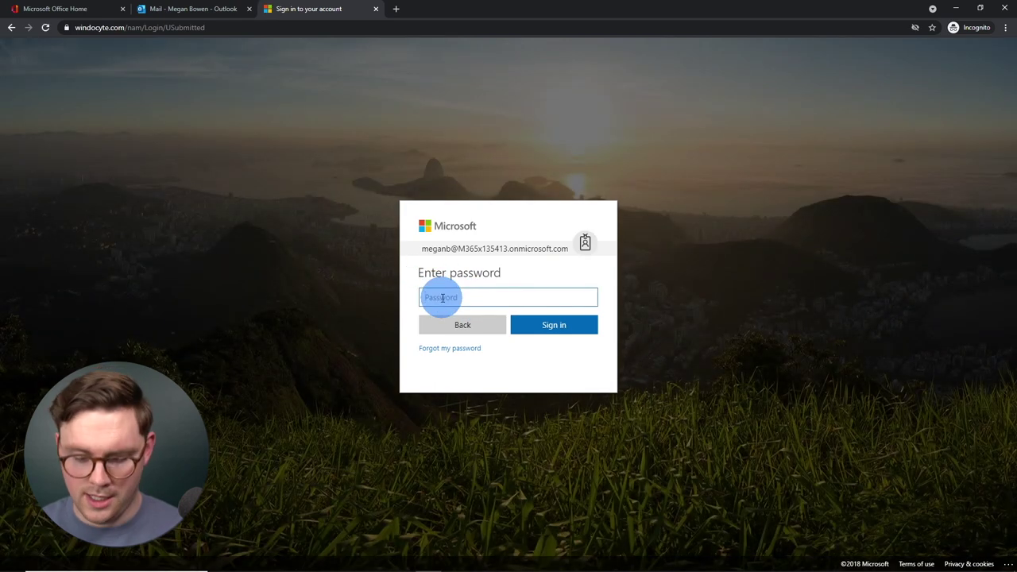
- Enter the targeted user's account password on the simulated Microsoft sign-in page and sign in
text(****)
key(Return)
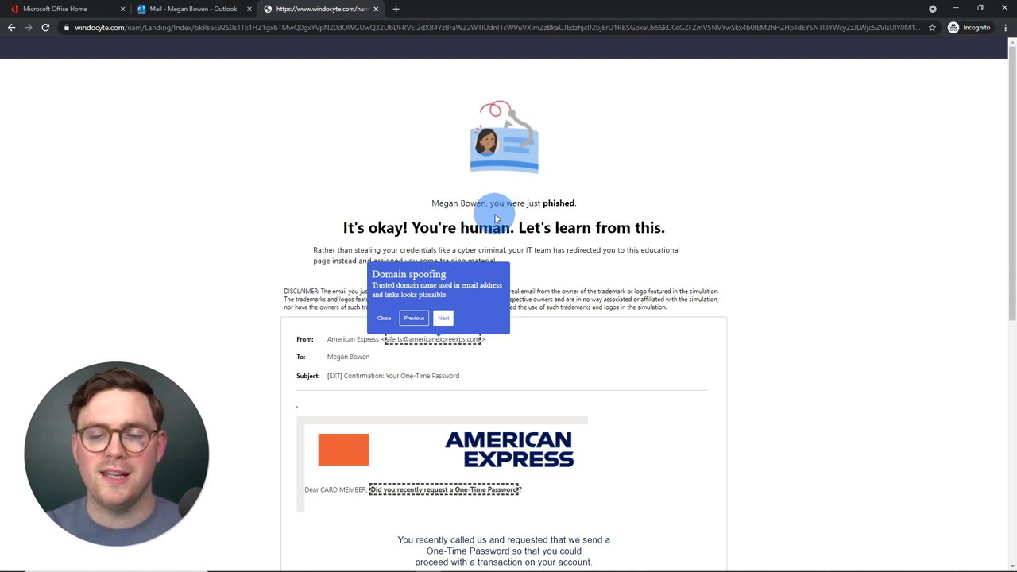
- Read the phishing landing page down to the assigned training, stepping through the Domain spoofing and Security indicators and icons hints
scroll(477, 226, down, 1)
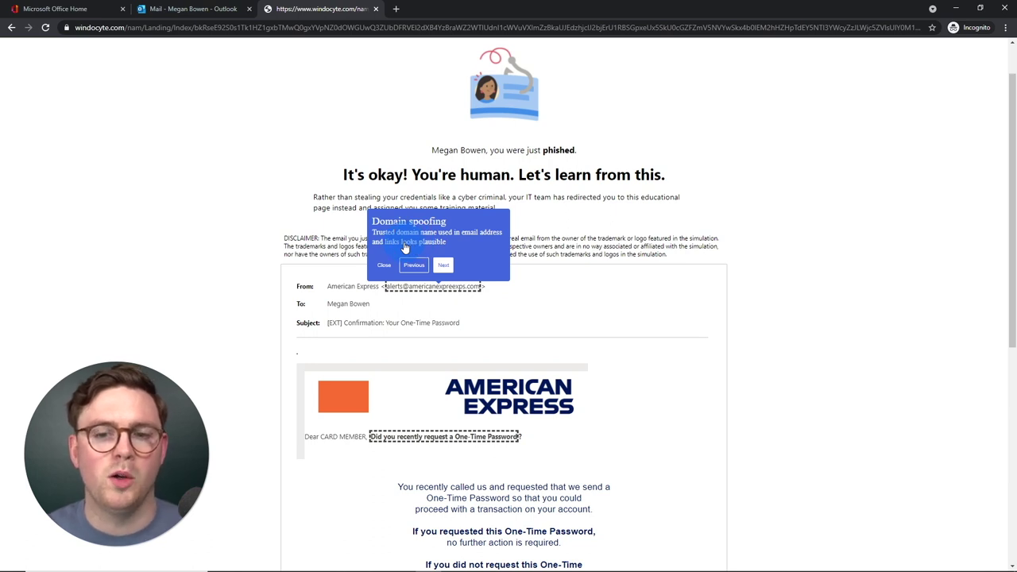
scroll(406, 246, down, 1)
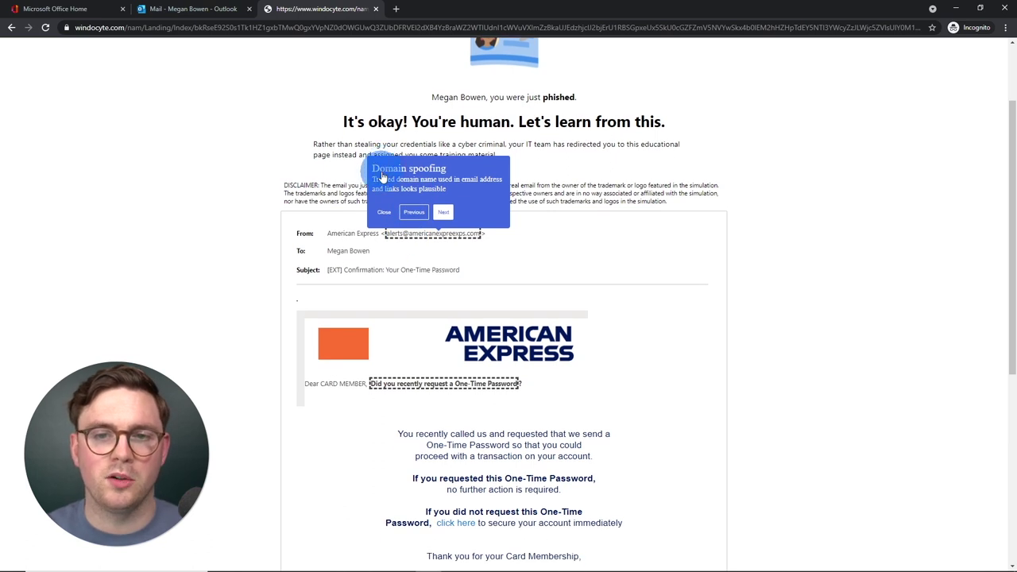
click(444, 213)
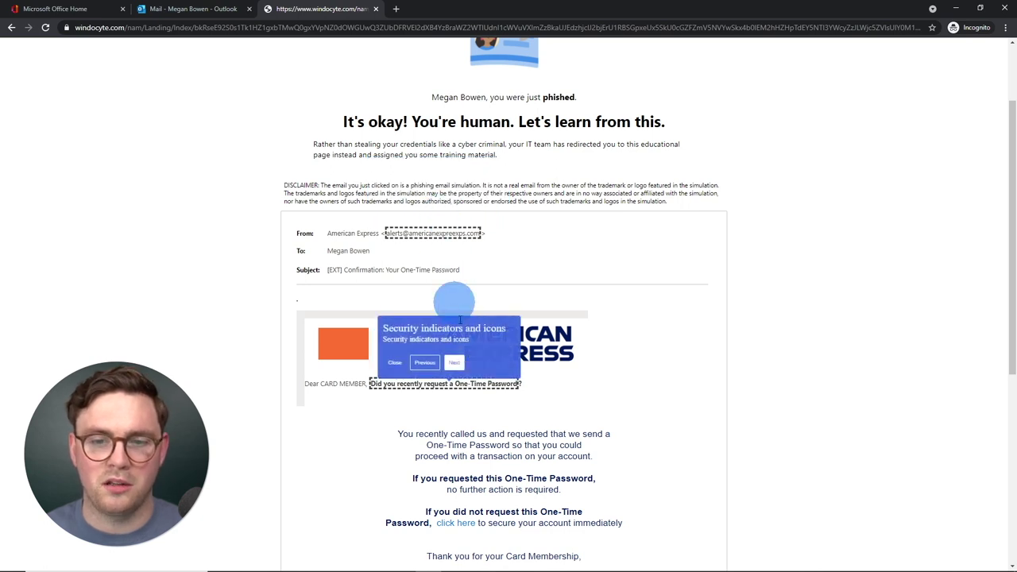
scroll(461, 318, down, 2)
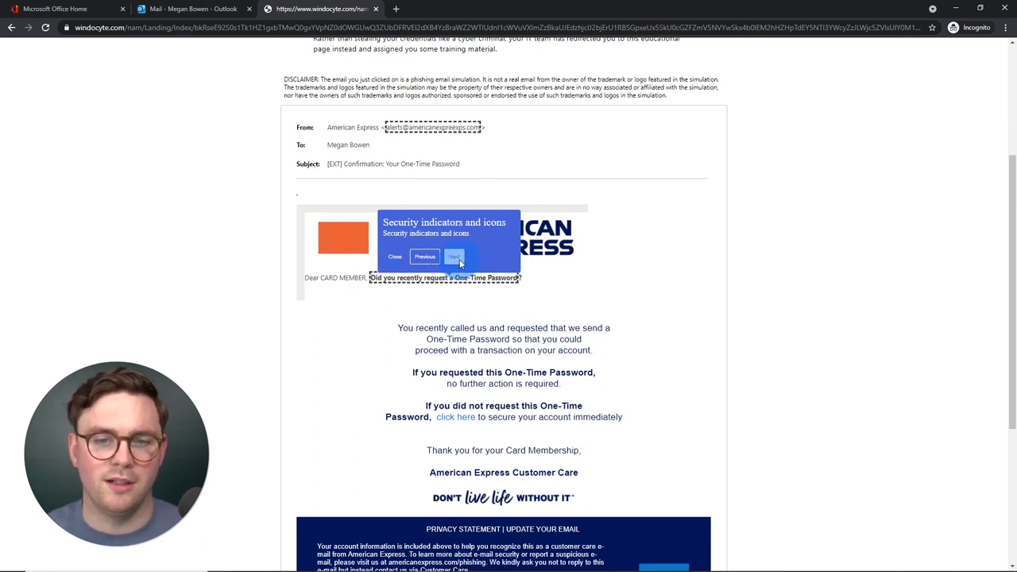
click(457, 257)
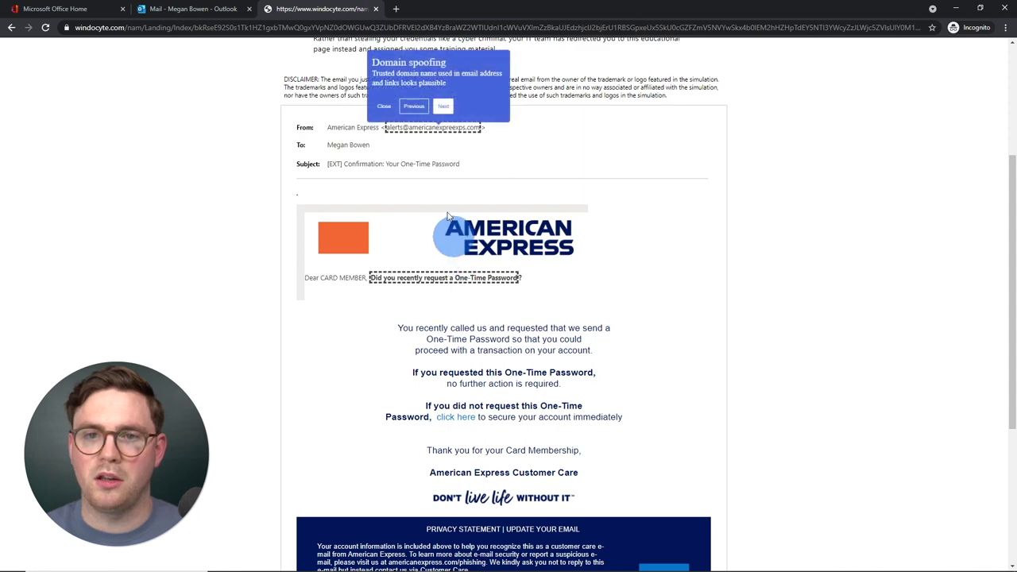
click(443, 108)
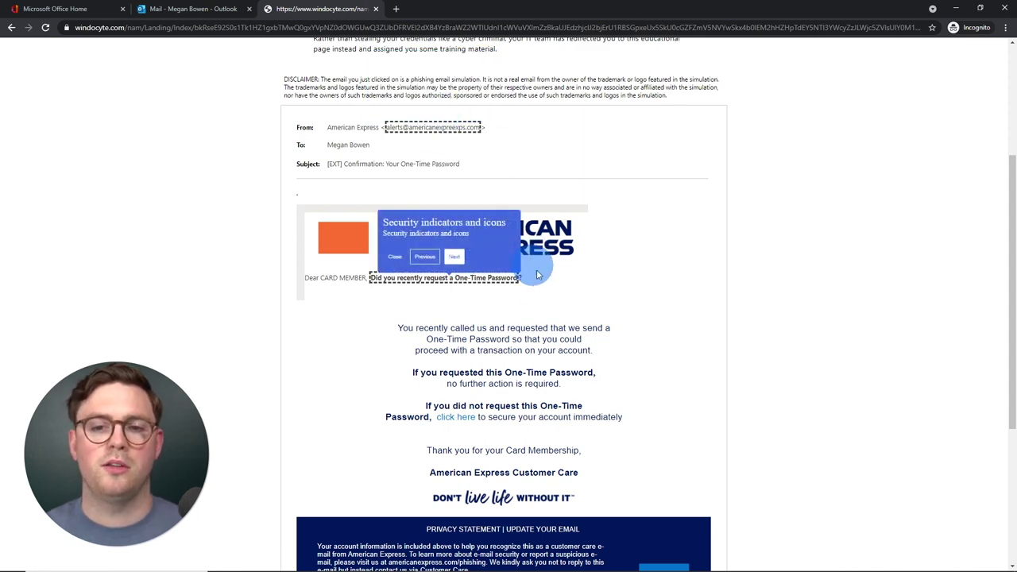
scroll(556, 317, down, 1)
scroll(560, 322, down, 3)
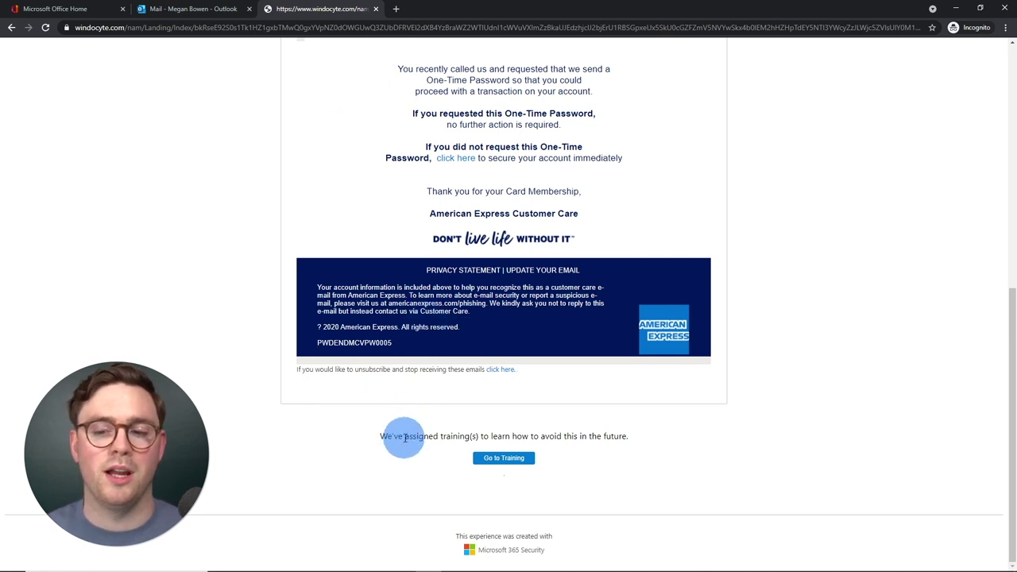
- Go to the assigned training, work through the Web Phishing scenario and quit it once finished
click(502, 458)
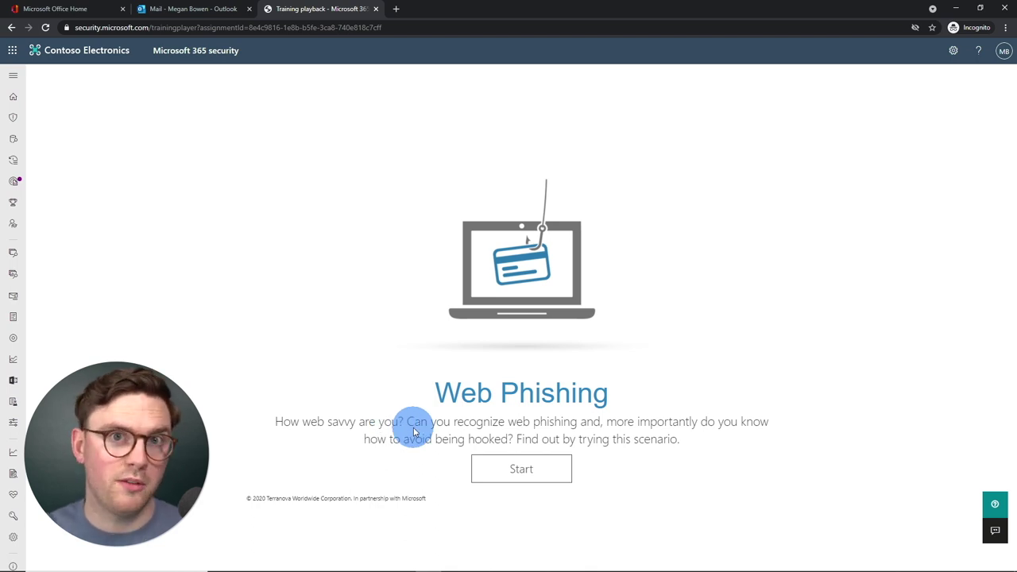
click(505, 472)
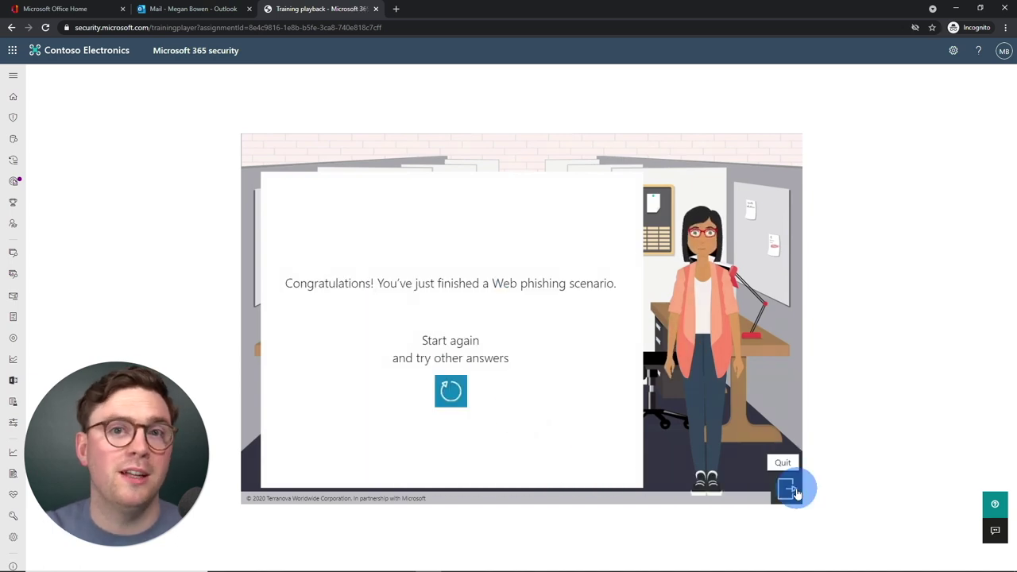
click(788, 487)
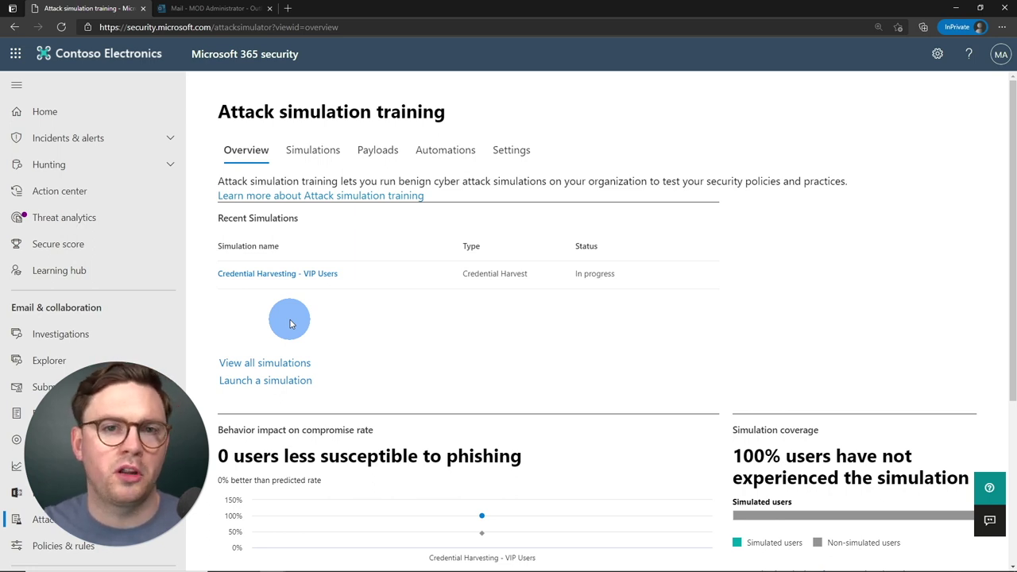
- Back in the administrator's Attack simulation training overview, examine the summary cards and open the simulations and training efficacy report
scroll(290, 323, down, 1)
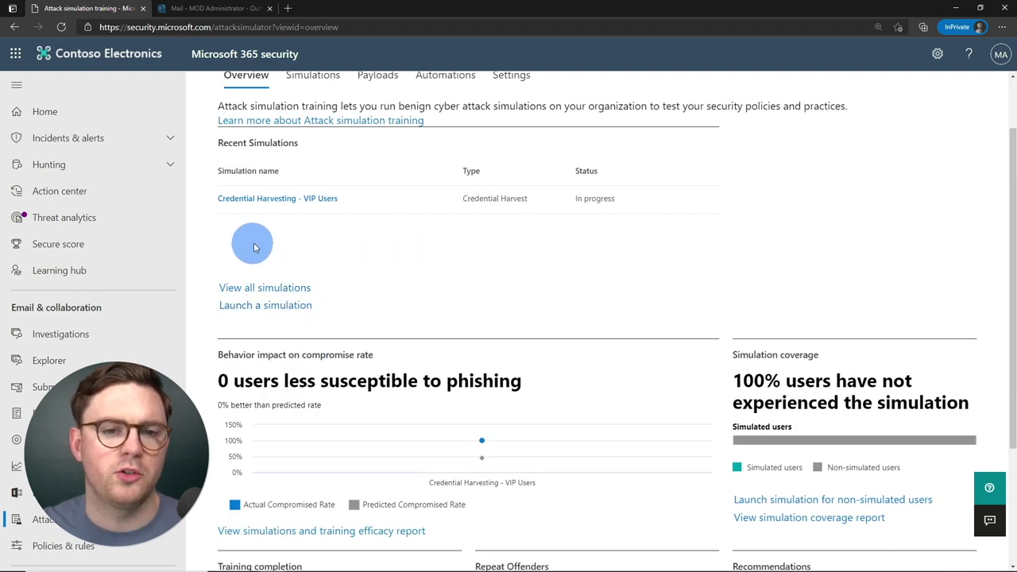
scroll(262, 238, down, 1)
scroll(274, 286, down, 1)
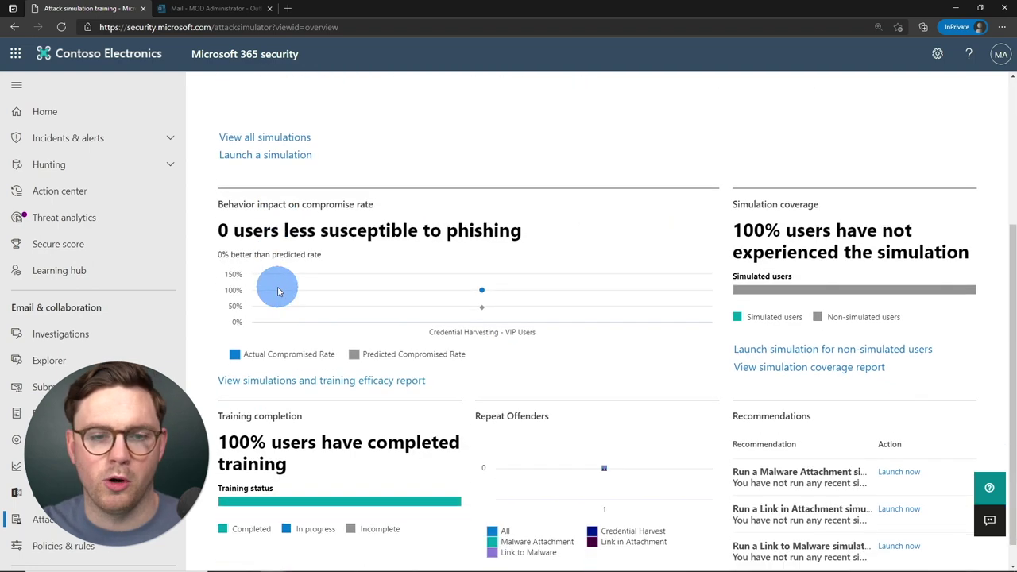
click(289, 385)
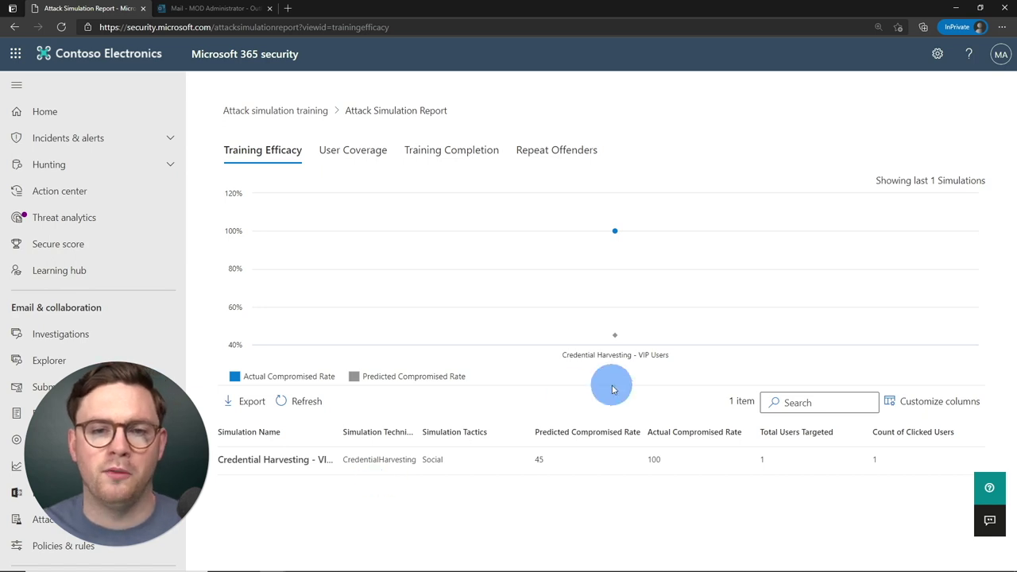
- Examine the report's User Coverage, Training Completion and Repeat Offenders views, including the full list of trainings for the targeted user
click(363, 151)
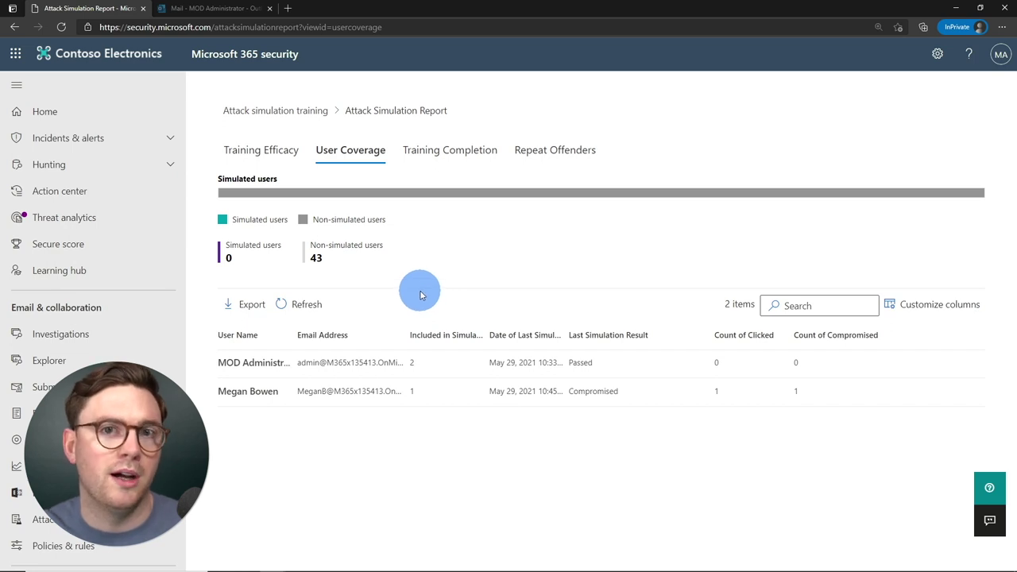
click(409, 153)
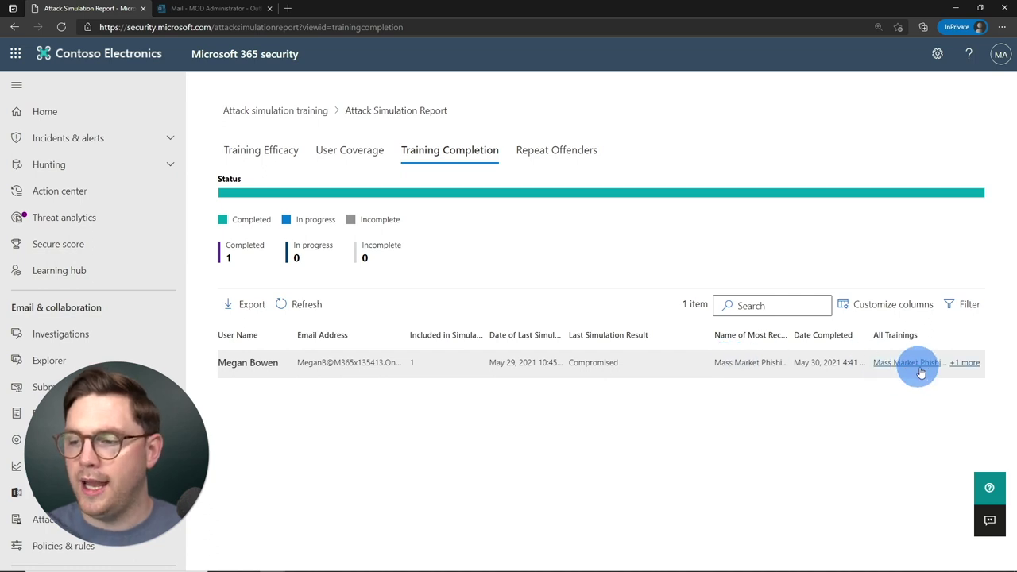
click(949, 364)
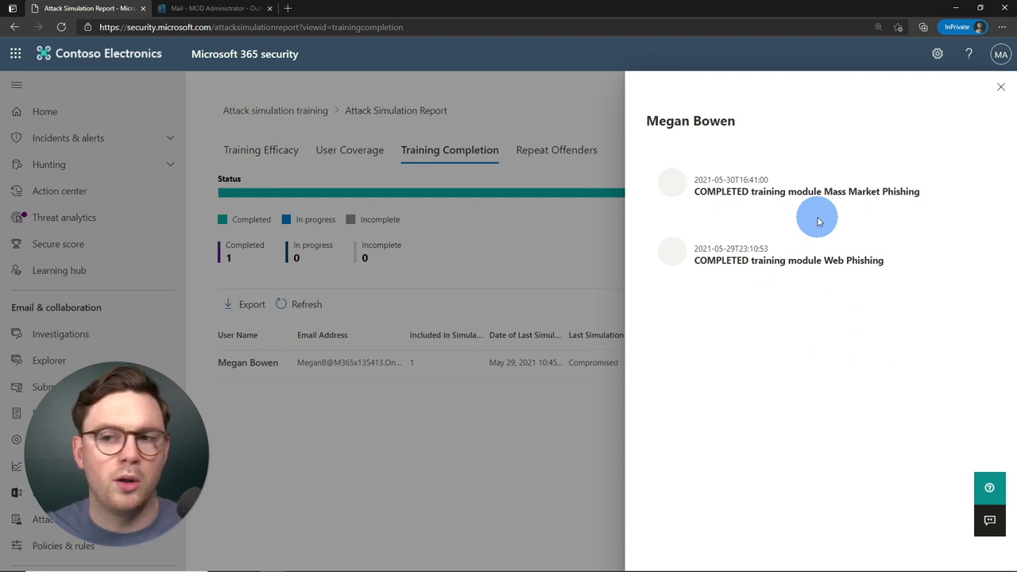
click(1001, 87)
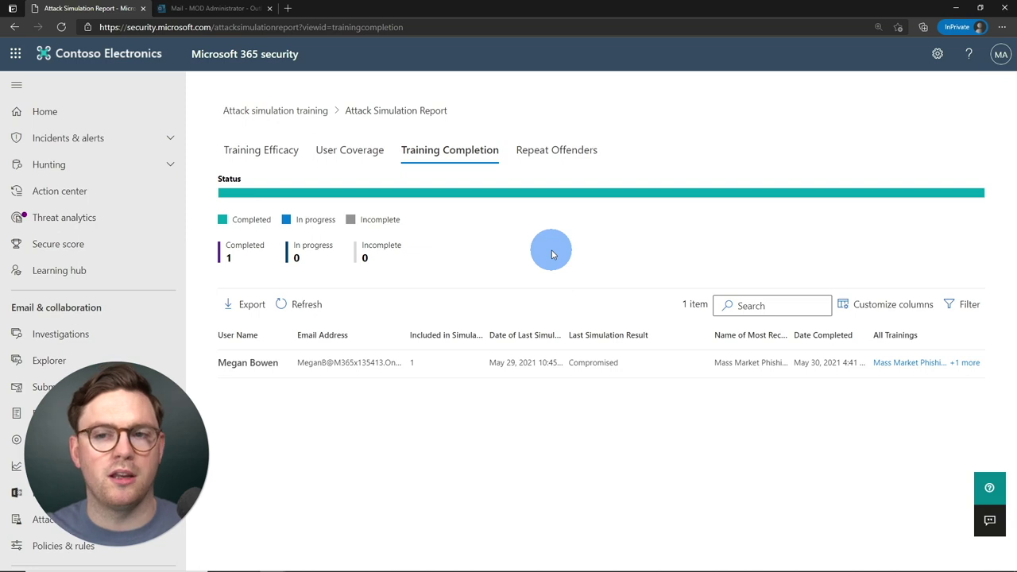
click(532, 149)
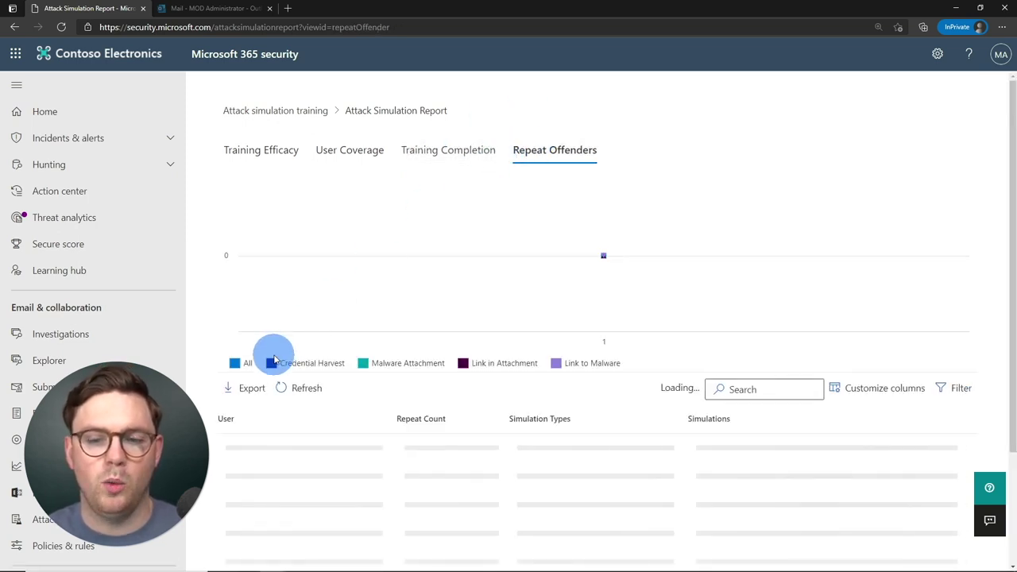